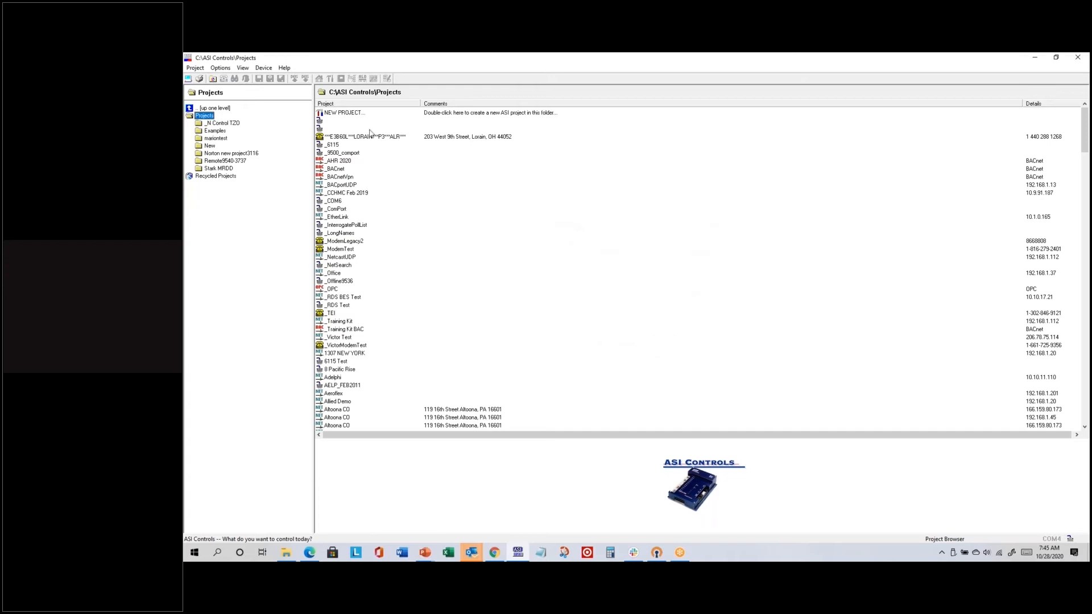
# - Find the October 26 Training BACnet project in the project list and open it
pyautogui.click(339, 353)
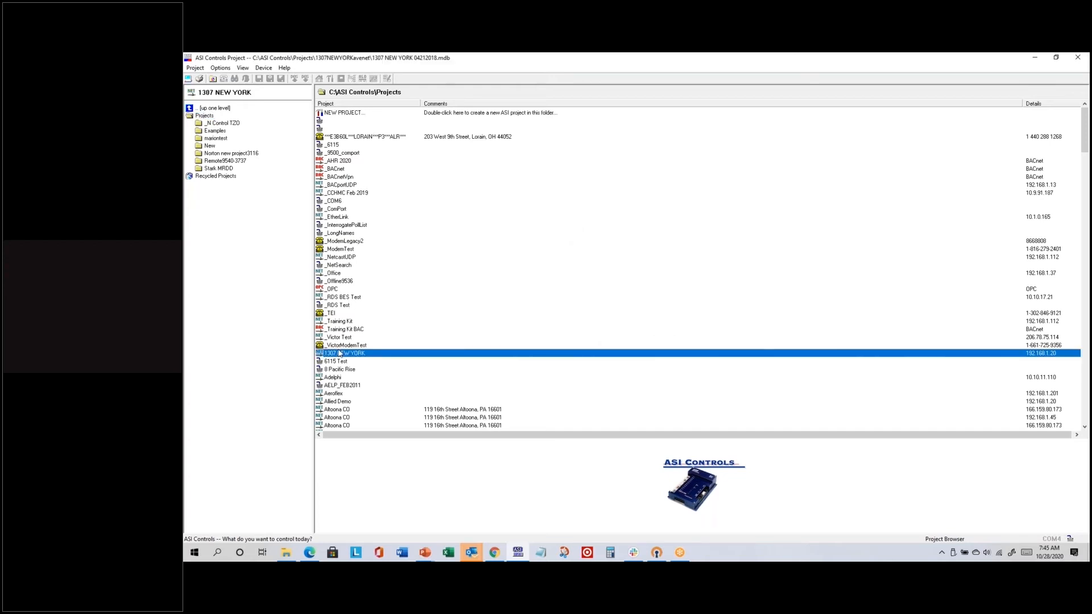
pyautogui.press('o')
pyautogui.scroll(-5, 352, 344)
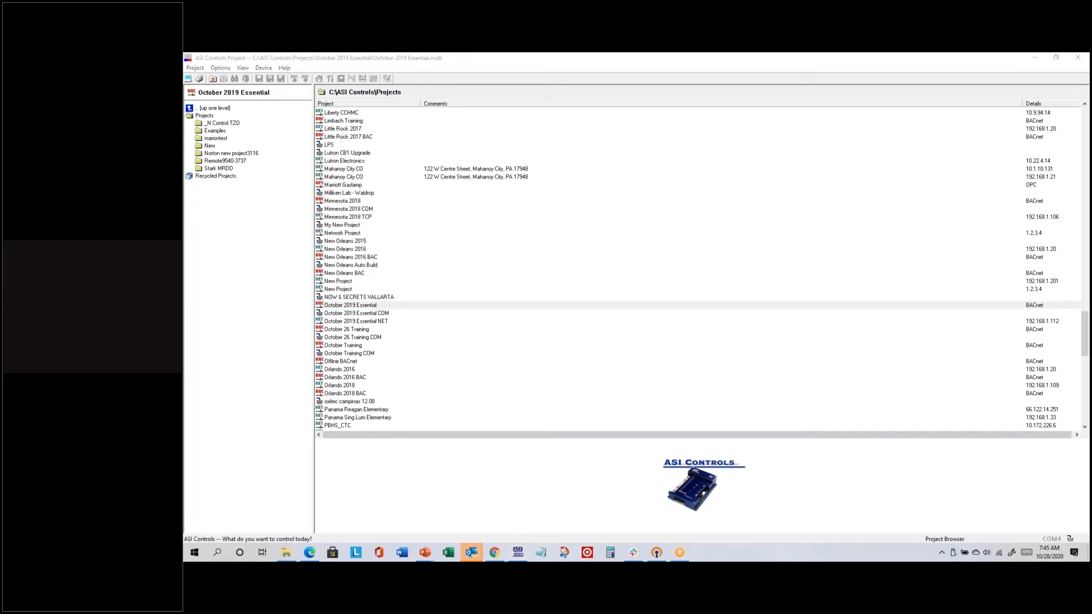
pyautogui.click(346, 330)
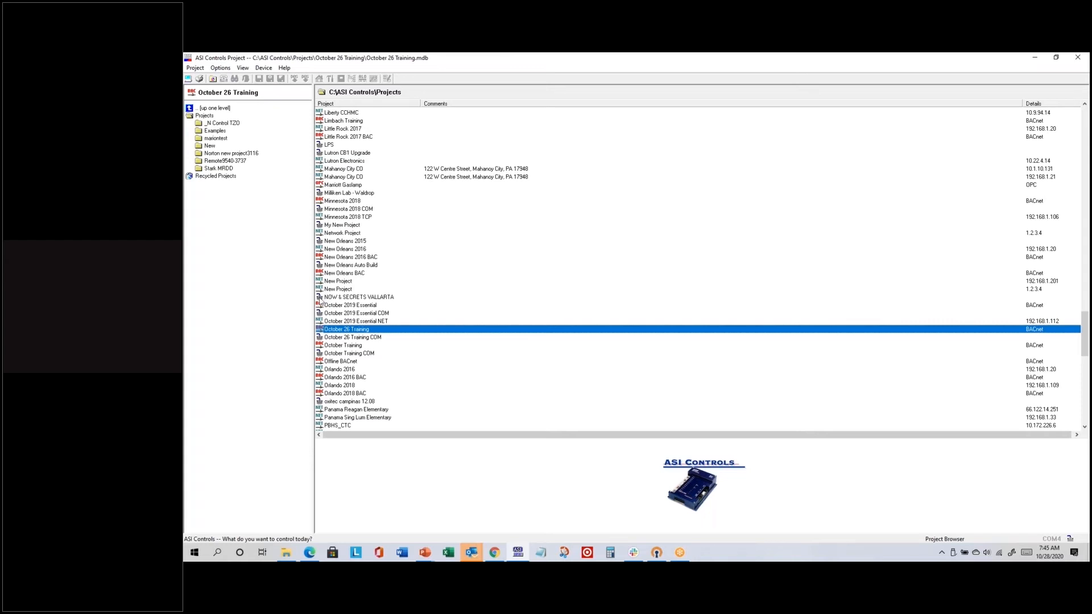
pyautogui.doubleClick(339, 330)
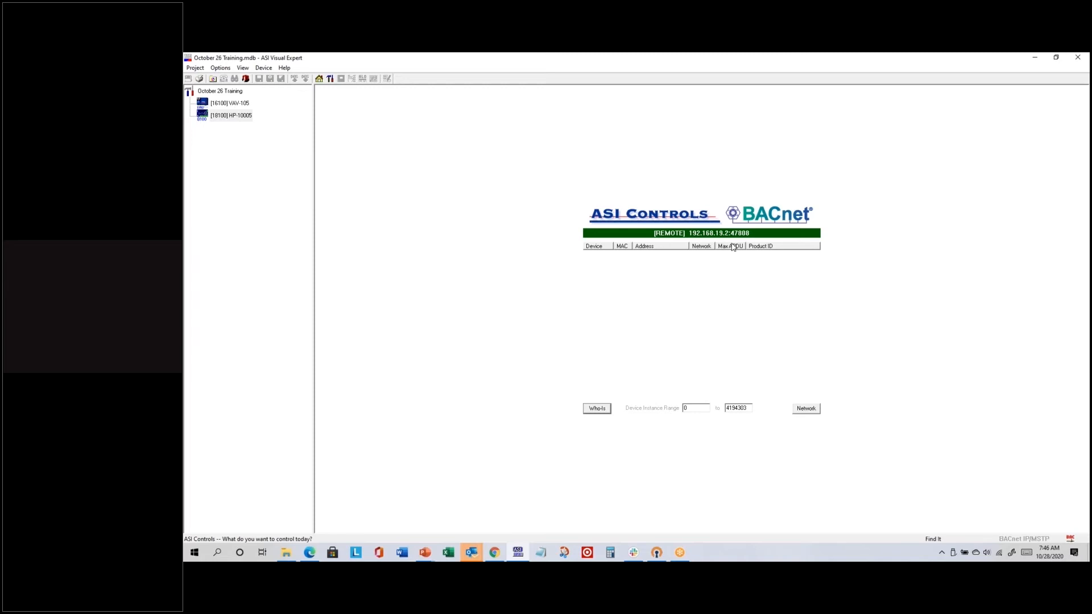
# - Scan the BACnet network with Who-Is until all controllers respond, and sort the found devices by device number
pyautogui.click(603, 410)
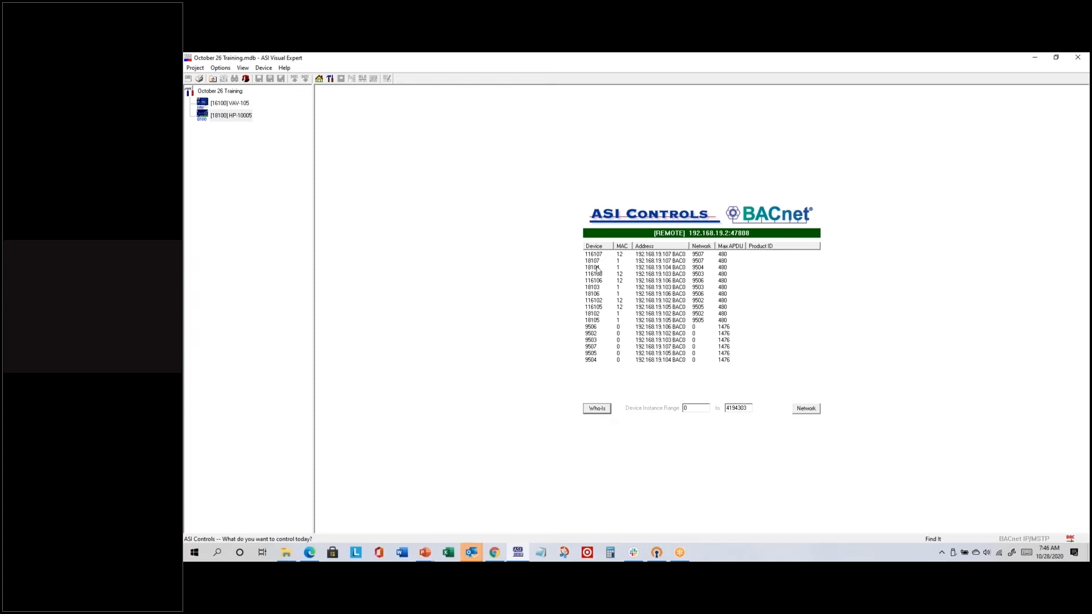
pyautogui.click(601, 247)
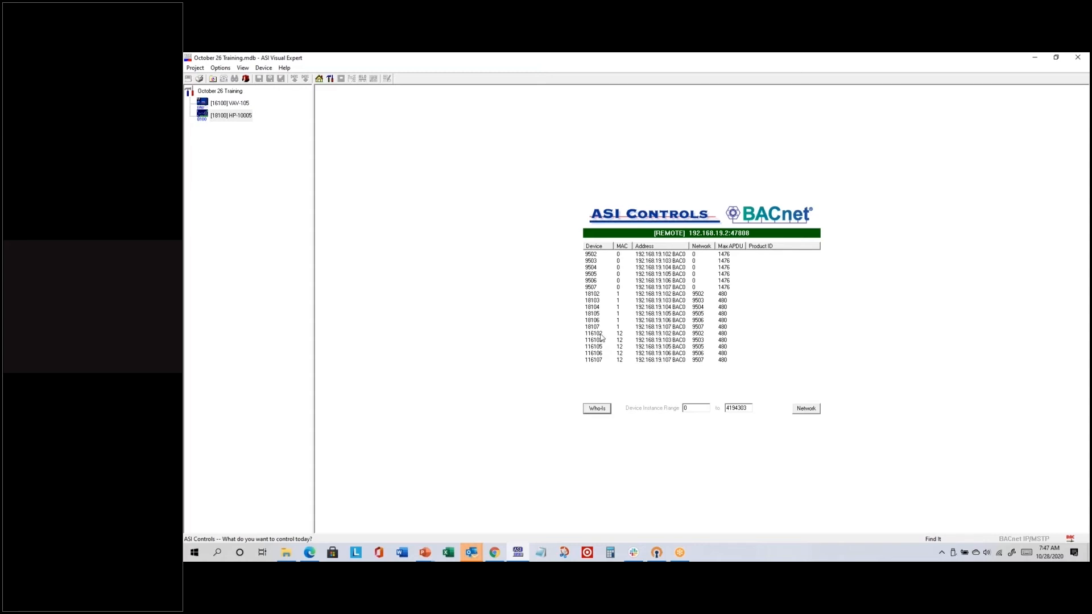
pyautogui.click(604, 408)
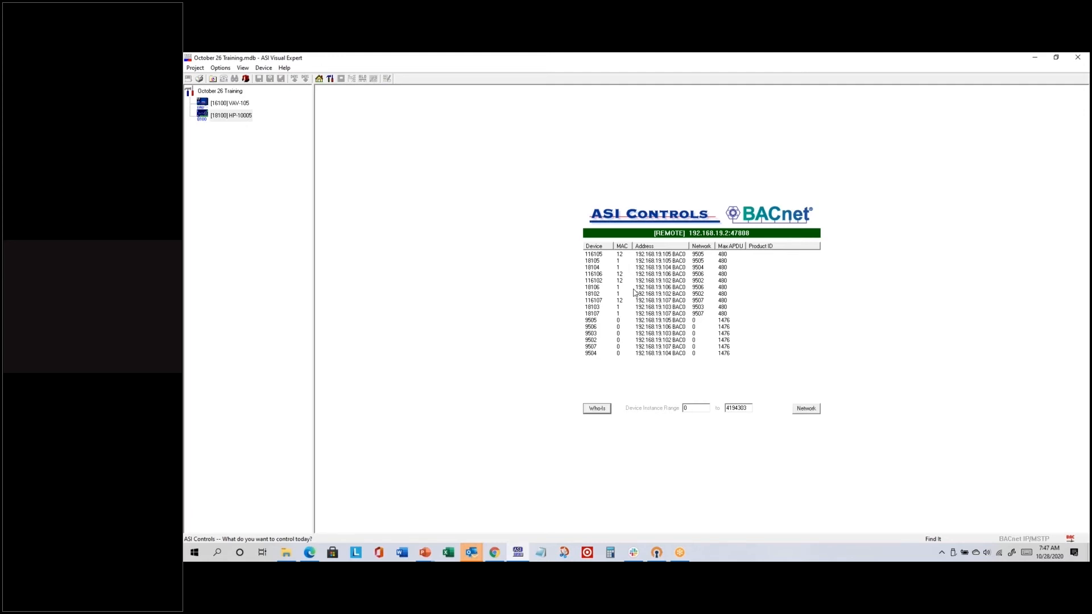
pyautogui.click(599, 247)
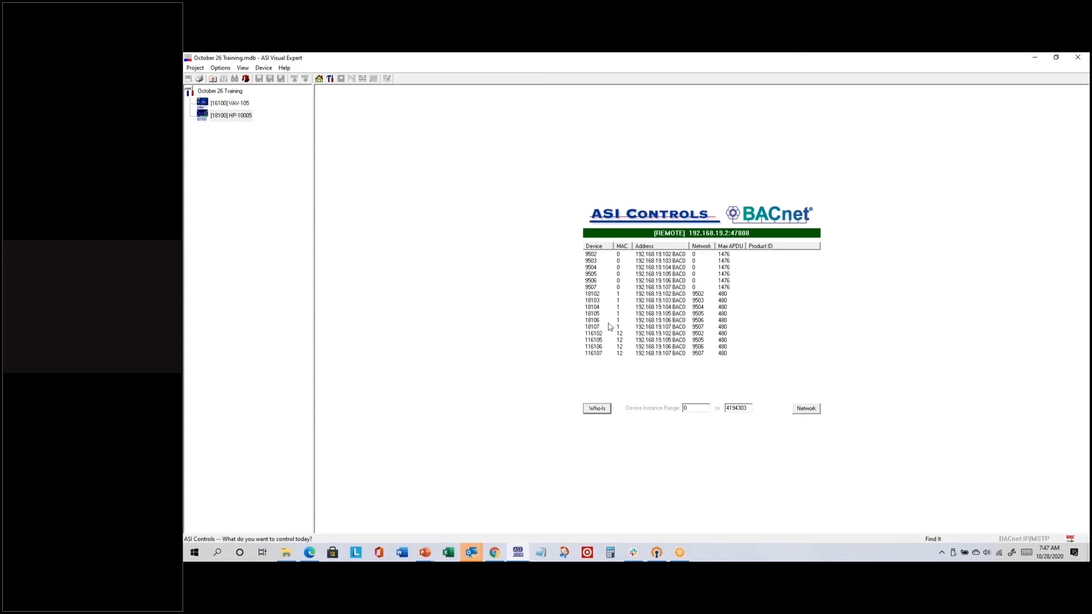
pyautogui.click(600, 410)
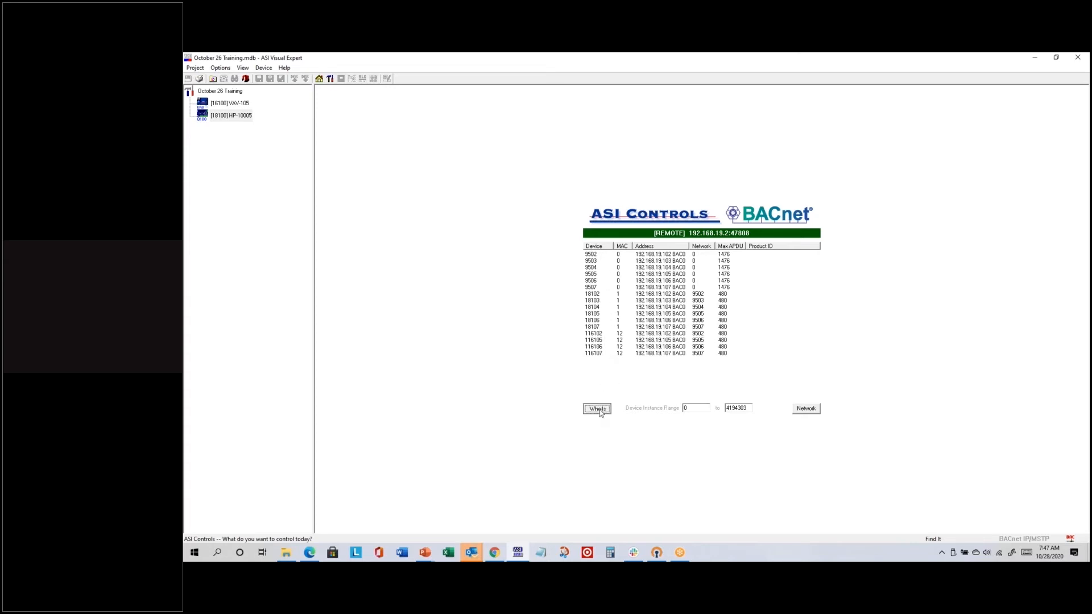
pyautogui.click(597, 246)
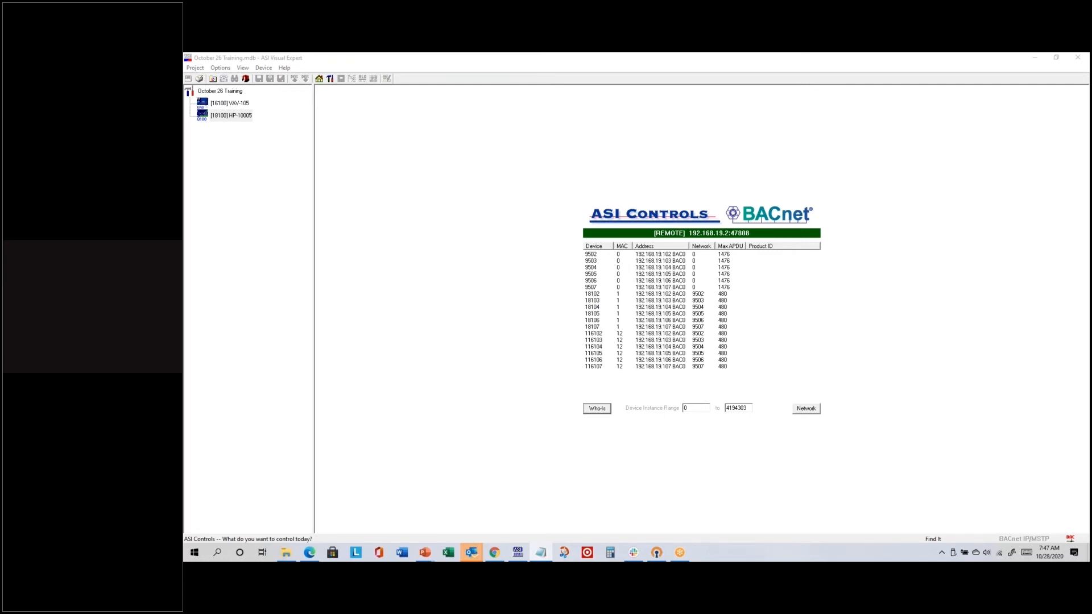
# - Switch to the essentialTrainingNotes_2020-10-26 file in Notepad and widen its window to read the client device assignments
pyautogui.moveTo(637, 560); pyautogui.dragTo(463, 226)
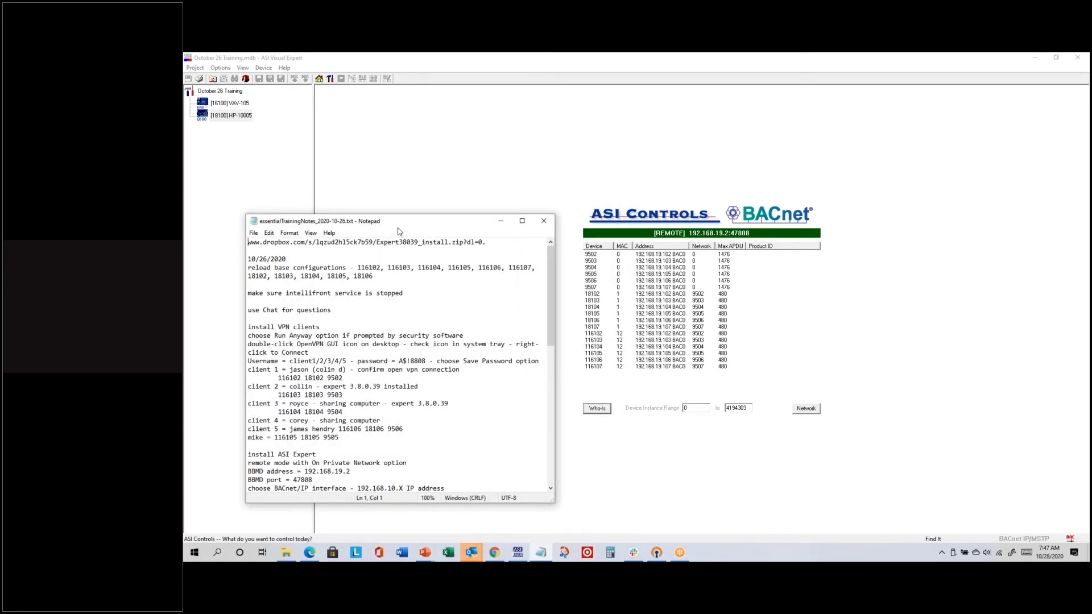
pyautogui.moveTo(392, 223); pyautogui.dragTo(366, 217)
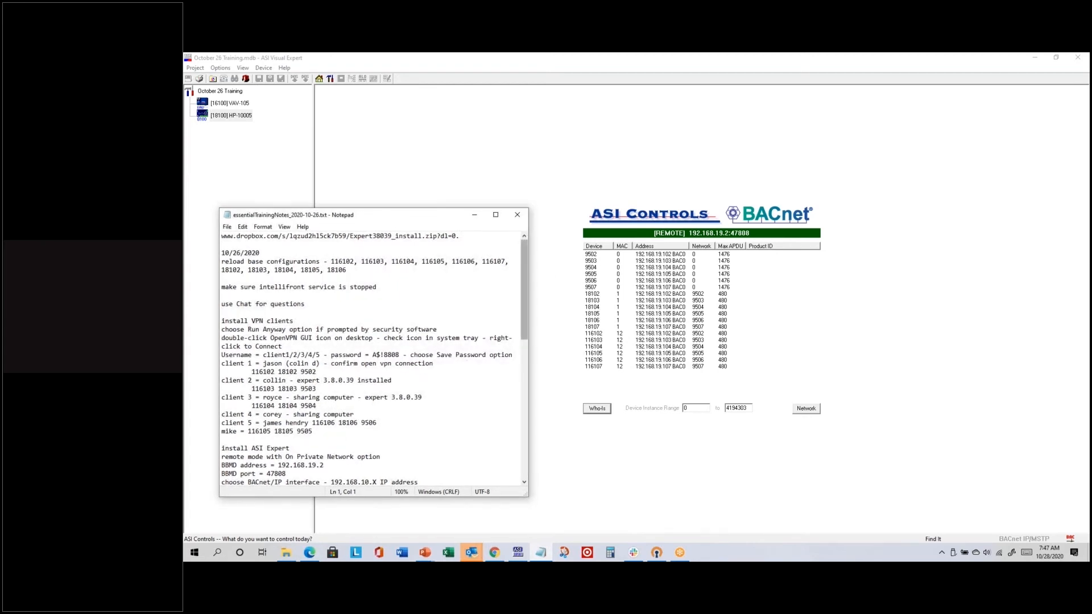
pyautogui.moveTo(528, 255); pyautogui.dragTo(560, 255)
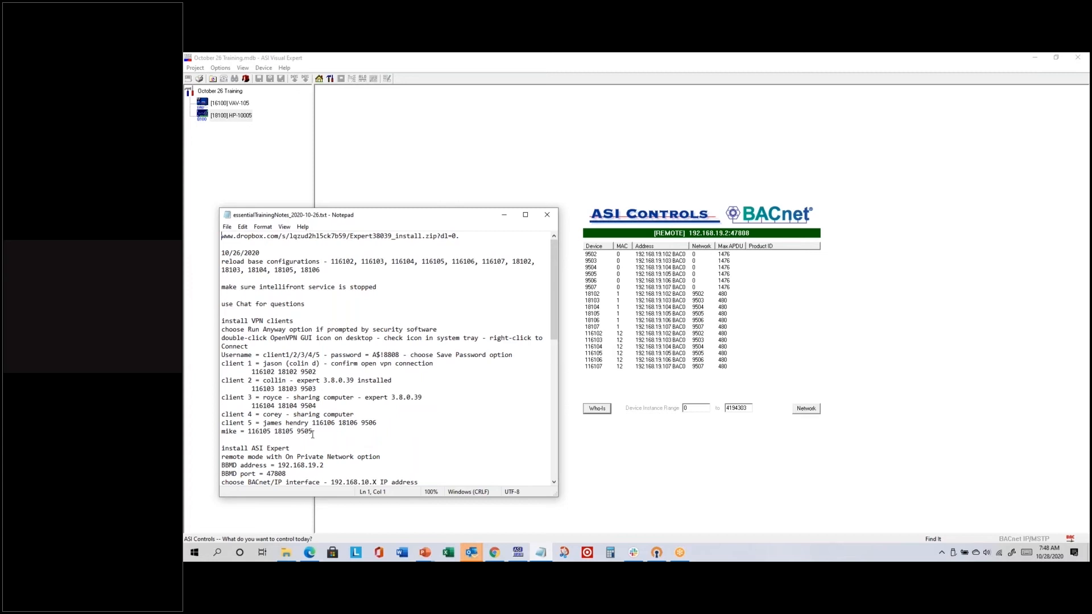
# - Connect to device 9505 from the discovered devices, review its device profile, and accept it to load the controller's configuration
pyautogui.doubleClick(595, 275)
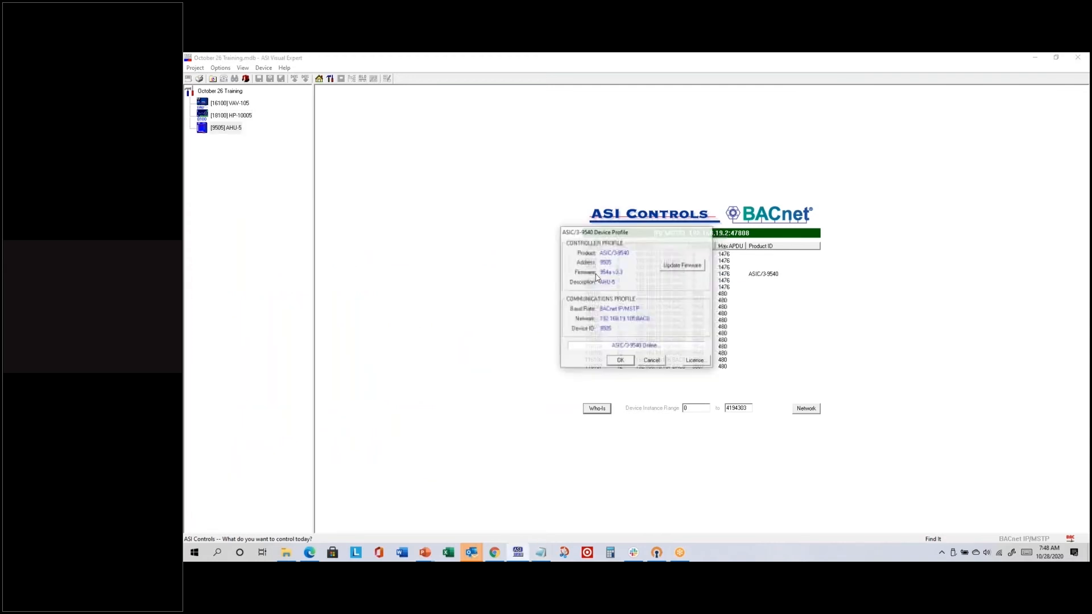
pyautogui.moveTo(659, 235); pyautogui.dragTo(935, 224)
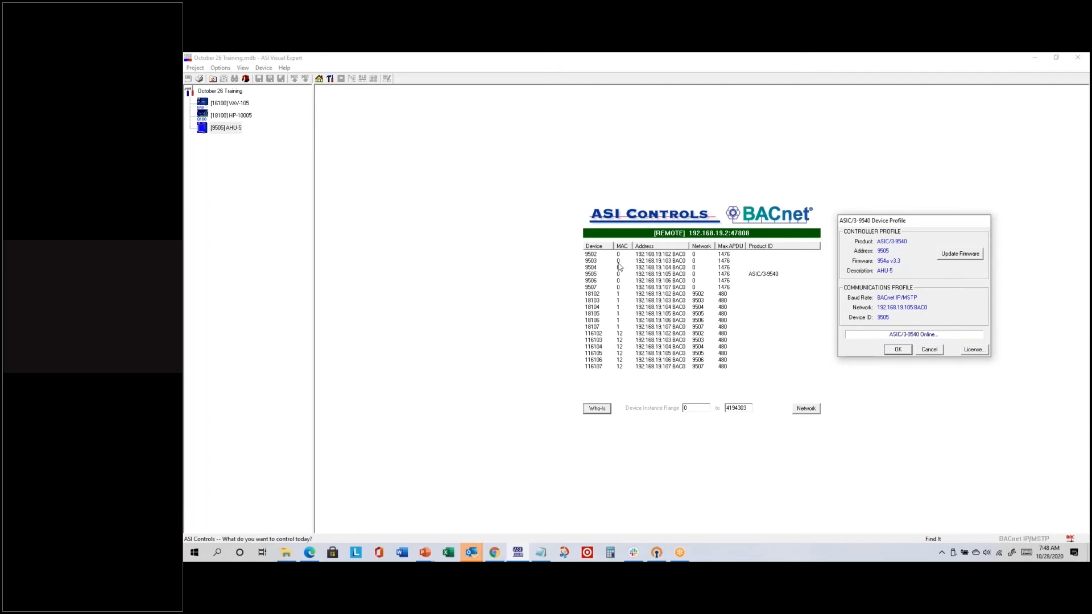
pyautogui.moveTo(907, 223); pyautogui.dragTo(896, 229)
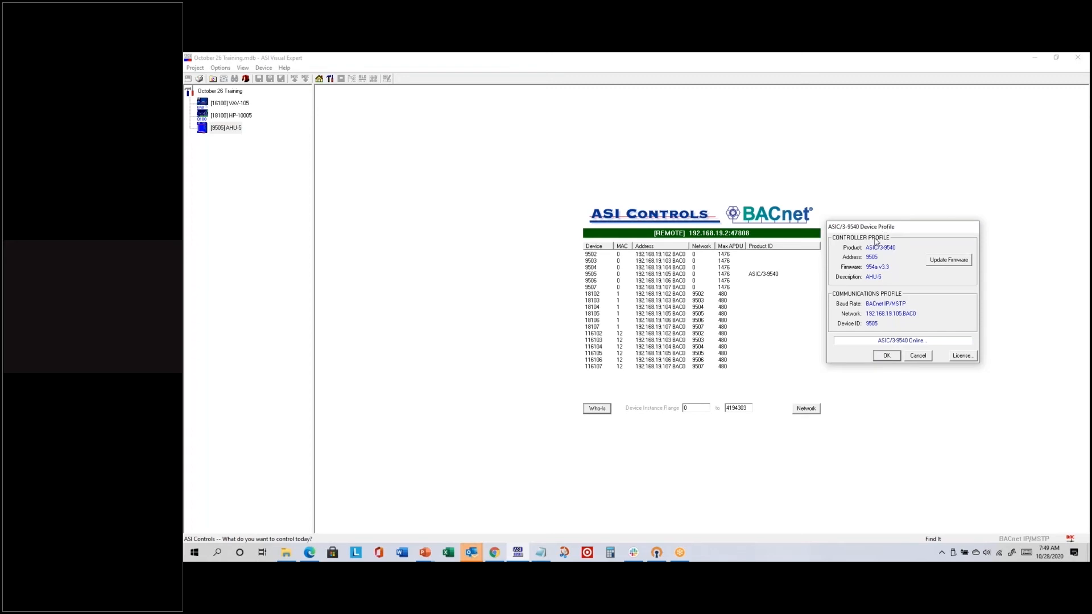
pyautogui.click(896, 356)
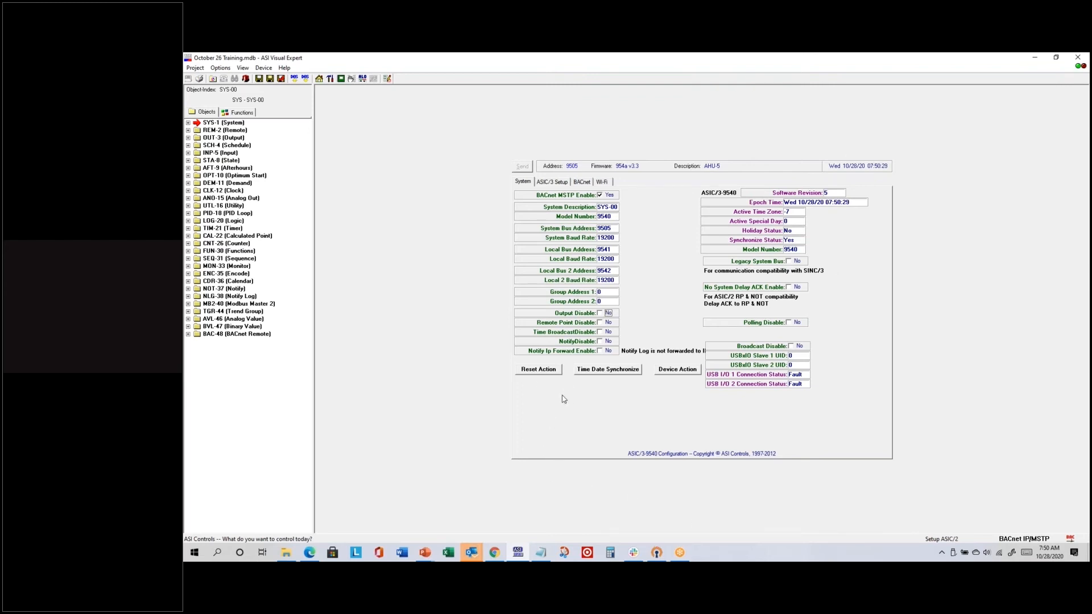
# - Add a function group named Fan Control to the controller's functions, checking the Time Clock Example slide for reference
pyautogui.click(240, 112)
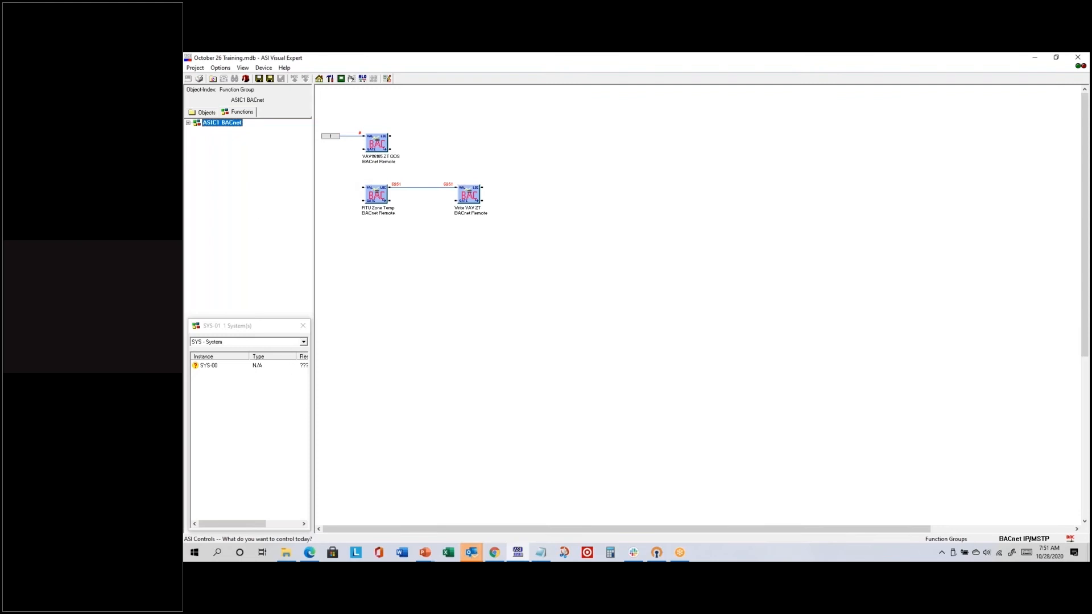
pyautogui.hotkey('alt', 'Tab')
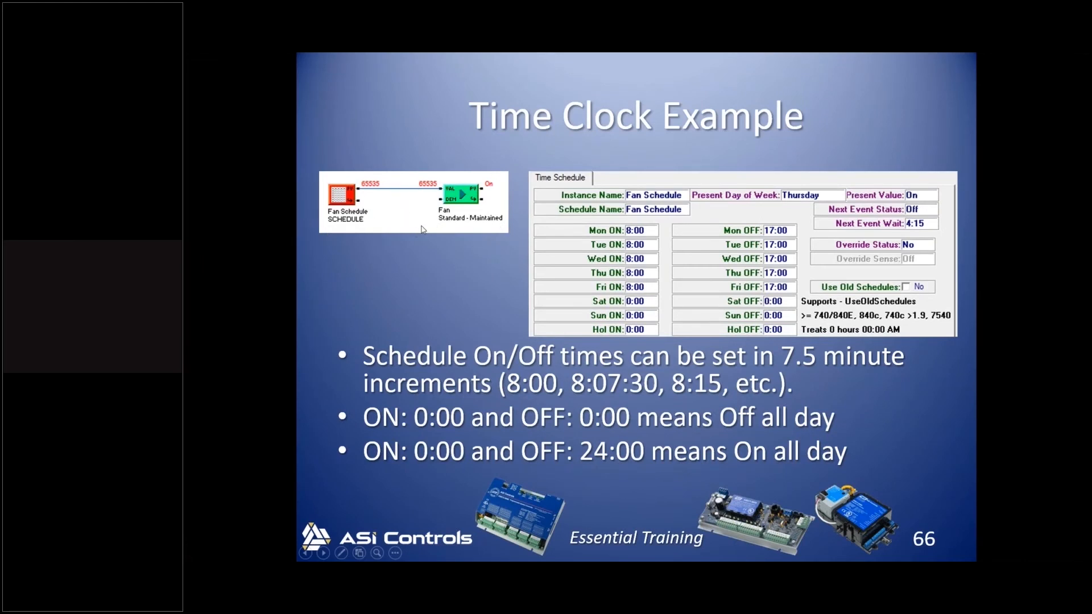
pyautogui.hotkey('alt', 'Tab')
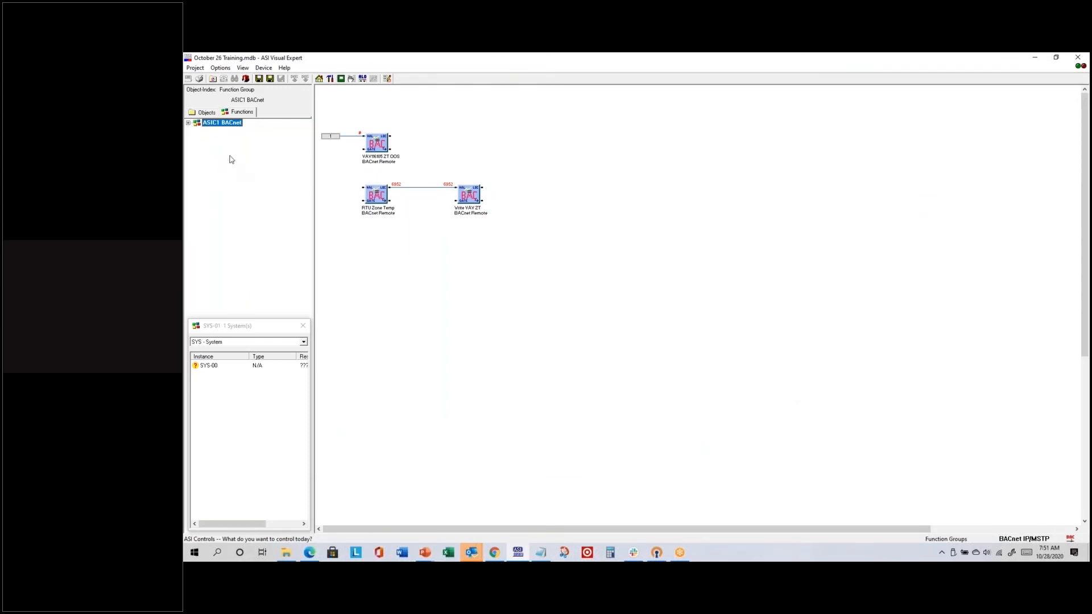
pyautogui.rightClick(236, 161)
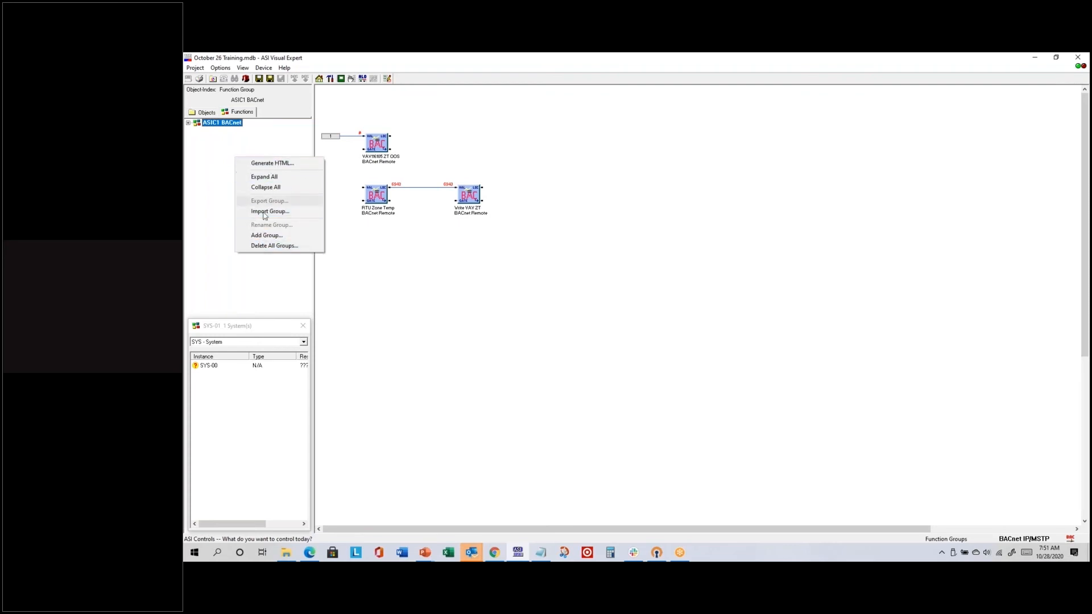
pyautogui.click(254, 238)
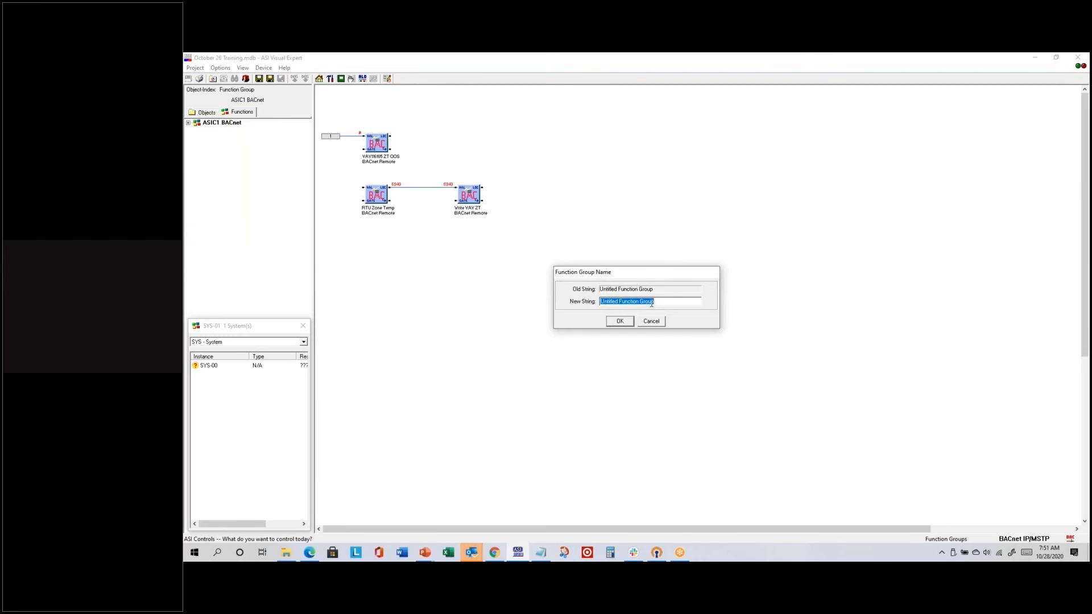
pyautogui.write('Fan Control')
pyautogui.click(620, 322)
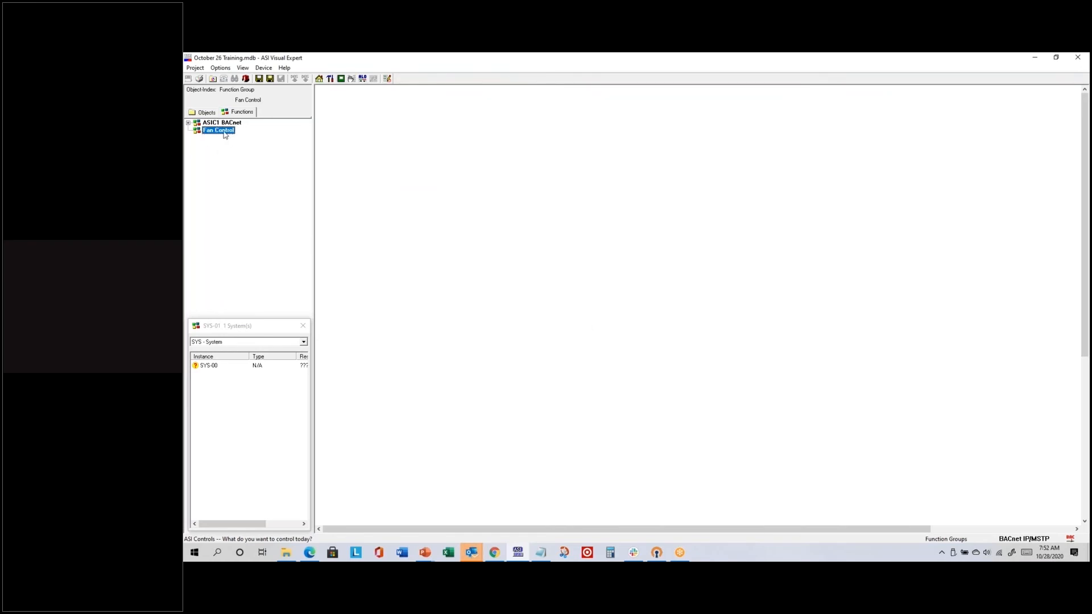
# - Make the floating object instance palette slightly taller and narrower, and place it beneath the function group tree
pyautogui.moveTo(259, 326); pyautogui.dragTo(822, 126)
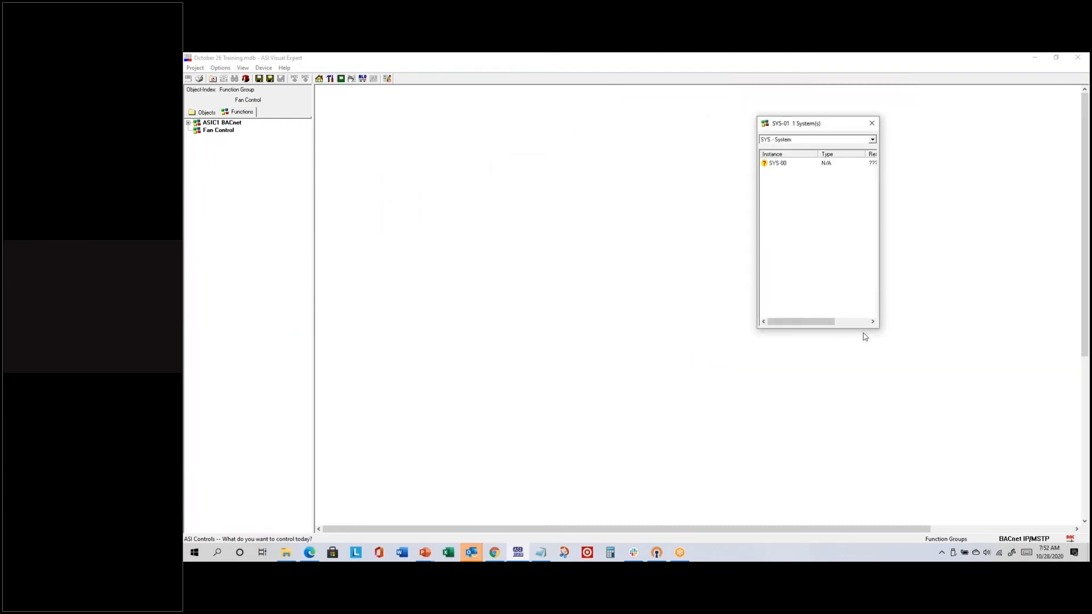
pyautogui.moveTo(880, 330)
pyautogui.mouseDown()
pyautogui.moveTo(991, 350)
pyautogui.moveTo(871, 343)
pyautogui.mouseUp()
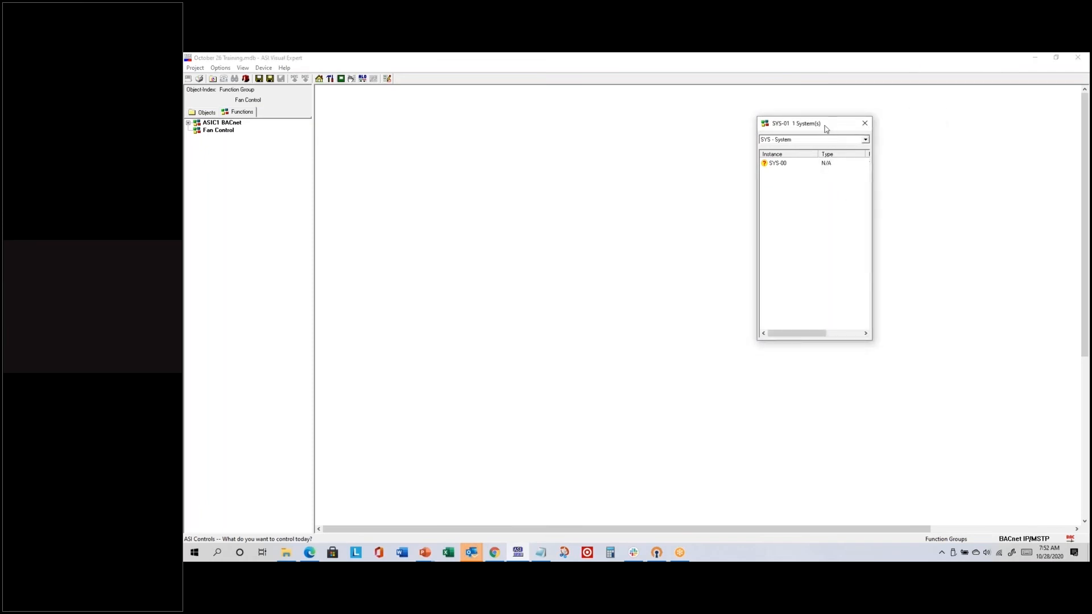
pyautogui.moveTo(824, 126); pyautogui.dragTo(310, 328)
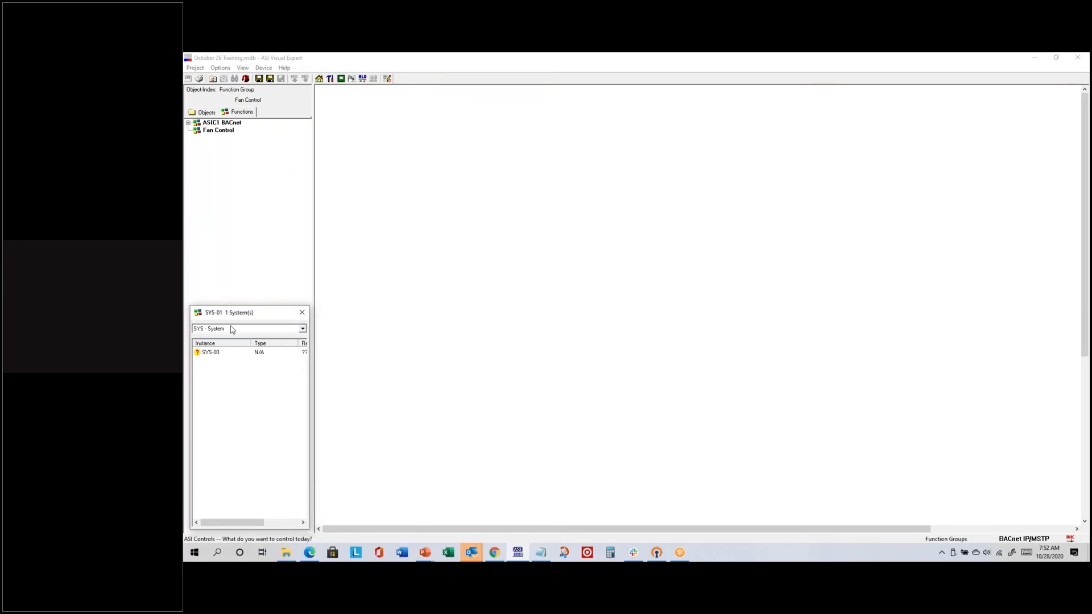
# - List the controller's Schedule objects and place SCH-00 on the Fan Control diagram
pyautogui.click(303, 329)
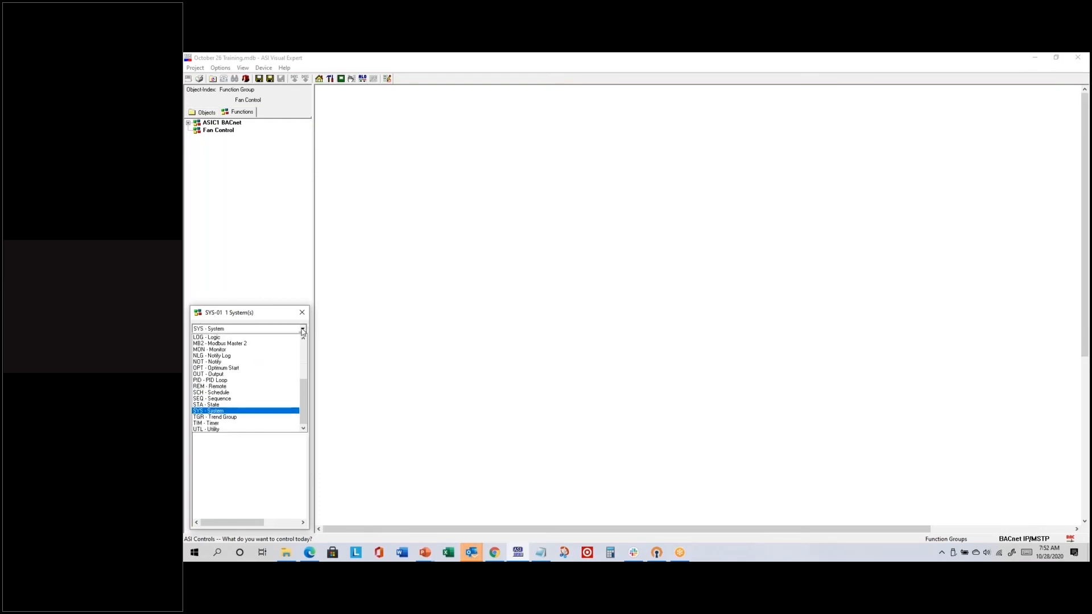
pyautogui.moveTo(306, 396); pyautogui.dragTo(307, 350)
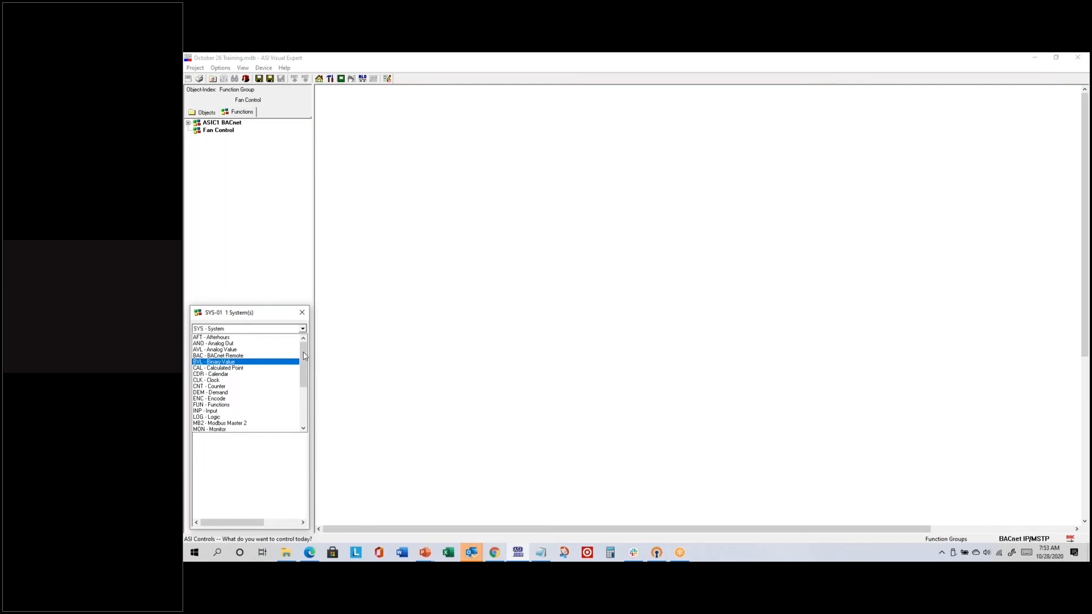
pyautogui.moveTo(304, 356); pyautogui.dragTo(303, 395)
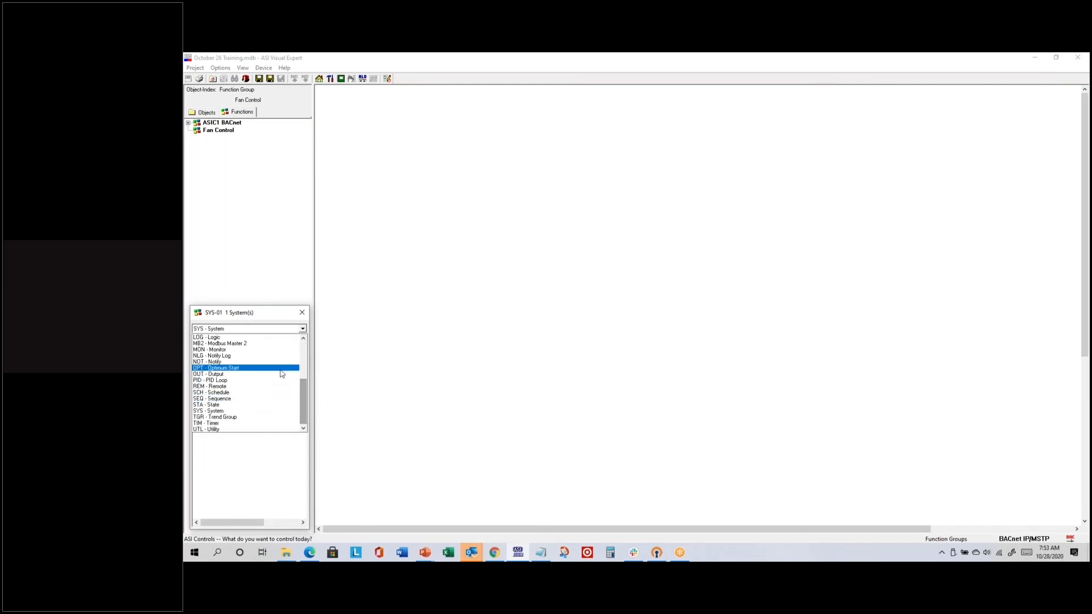
pyautogui.click(209, 392)
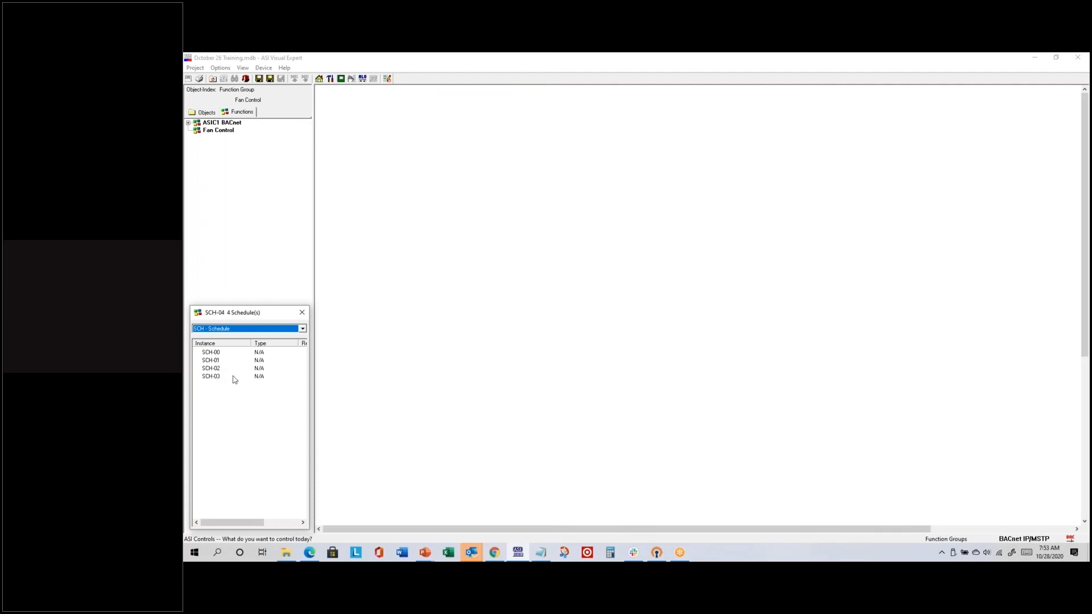
pyautogui.click(216, 356)
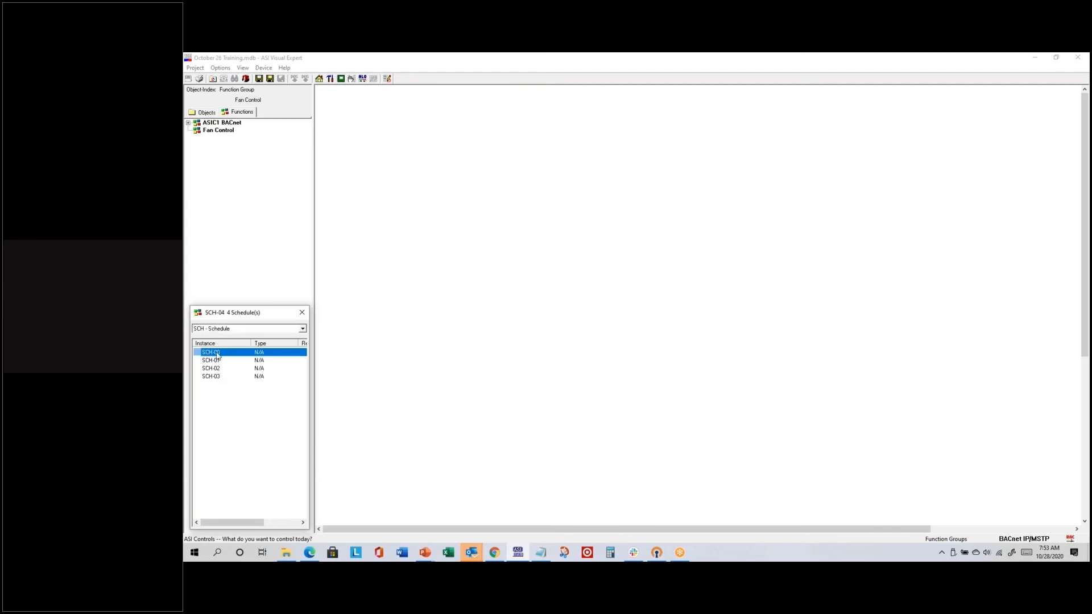
pyautogui.moveTo(226, 355); pyautogui.dragTo(410, 175)
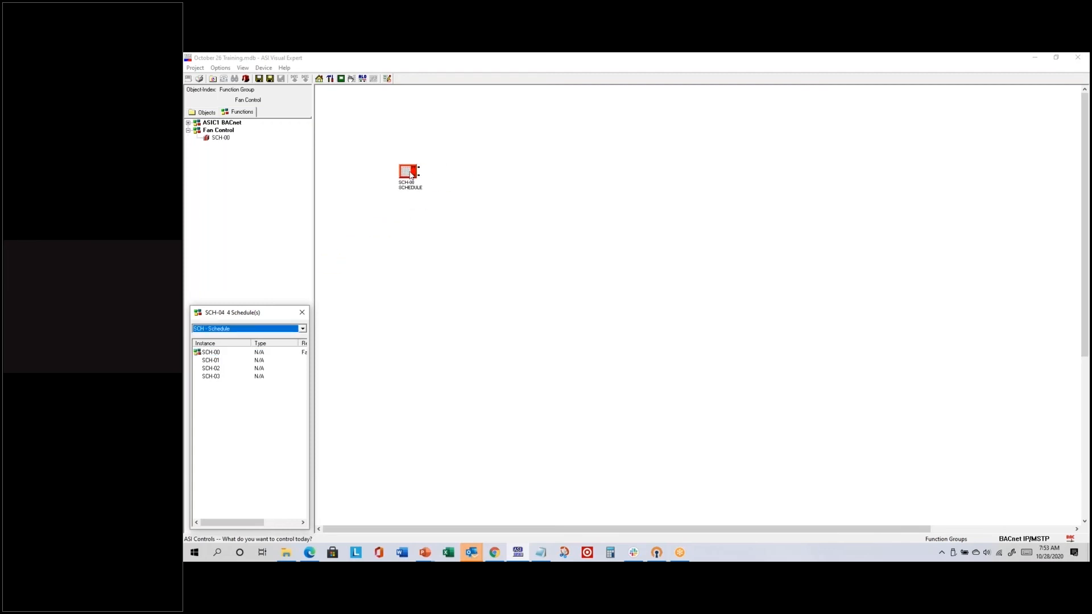
# - Place output OUT-00 on the Fan Control diagram beside the schedule and wire SCH-00's upper output to OUT-00's upper input
pyautogui.click(303, 329)
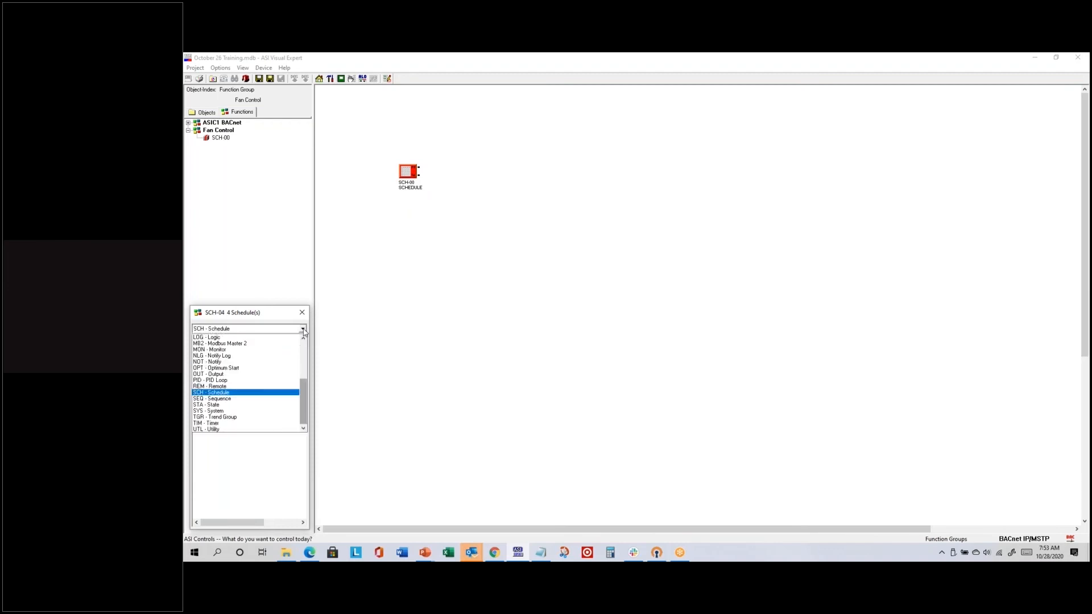
pyautogui.click(227, 375)
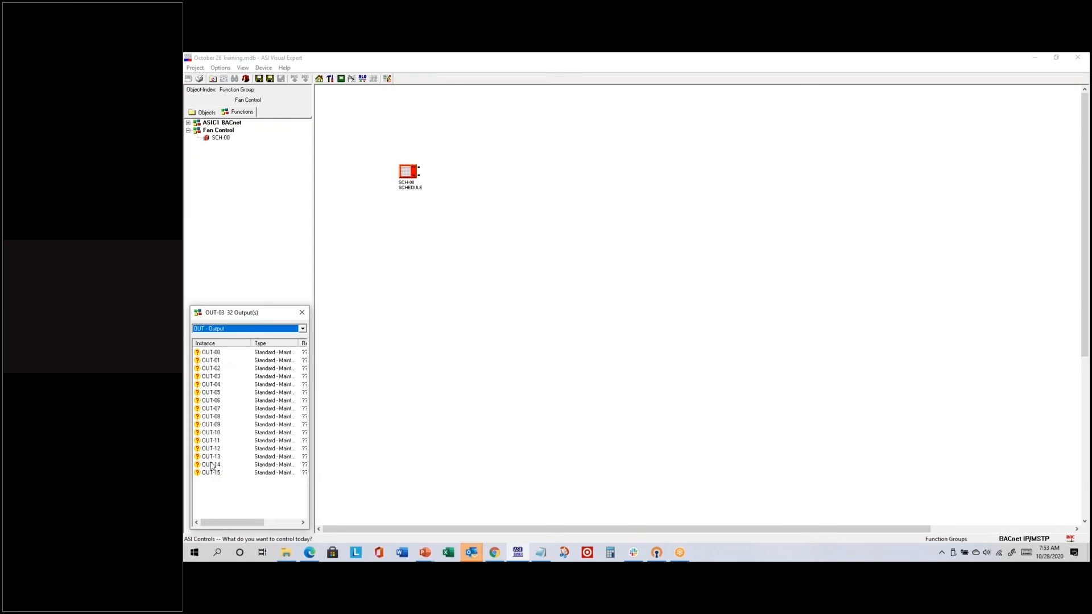
pyautogui.click(214, 355)
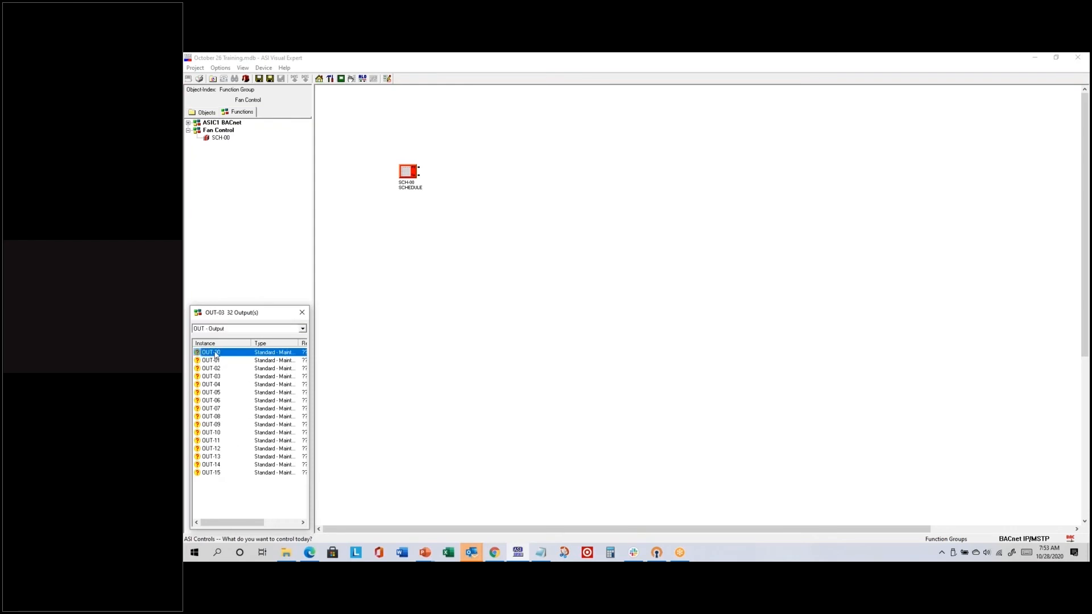
pyautogui.moveTo(216, 355); pyautogui.dragTo(524, 174)
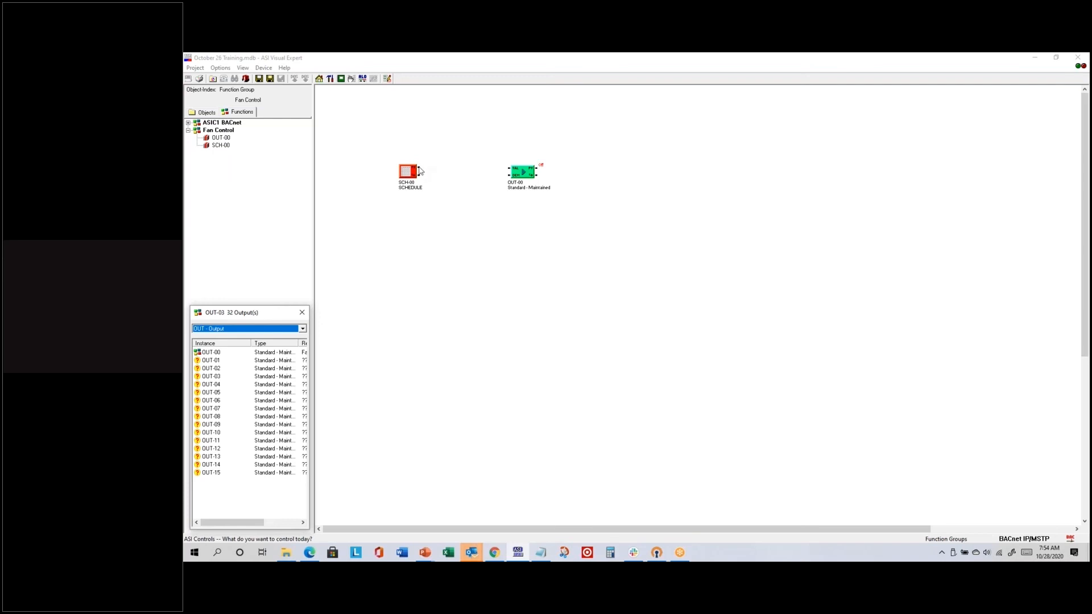
pyautogui.moveTo(418, 171); pyautogui.dragTo(507, 169)
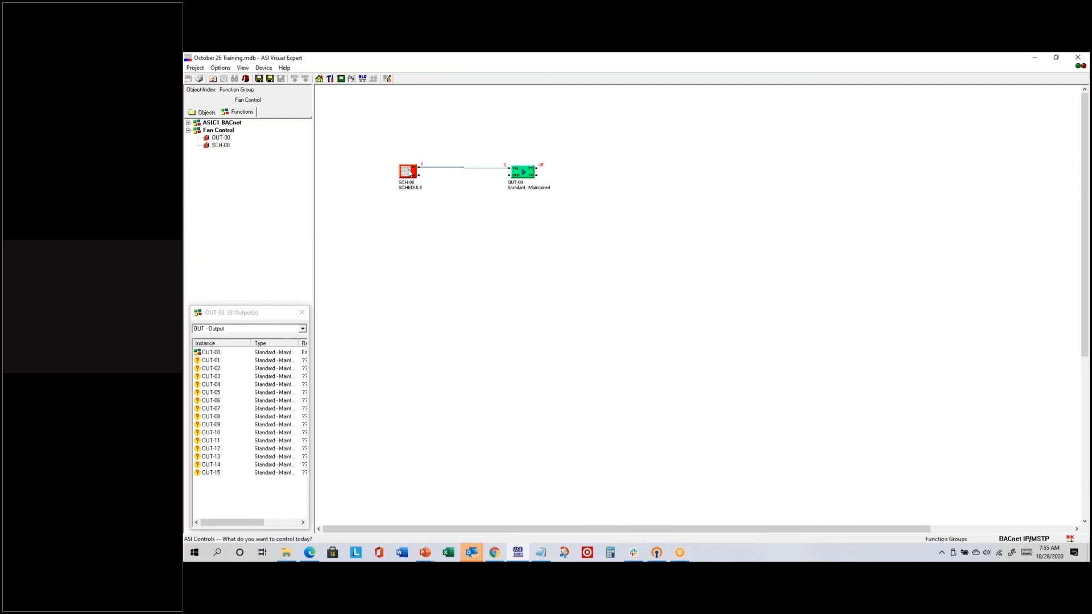
# - Open the properties of the SCH-00 schedule object and rename it Fan Schedule
pyautogui.rightClick(407, 170)
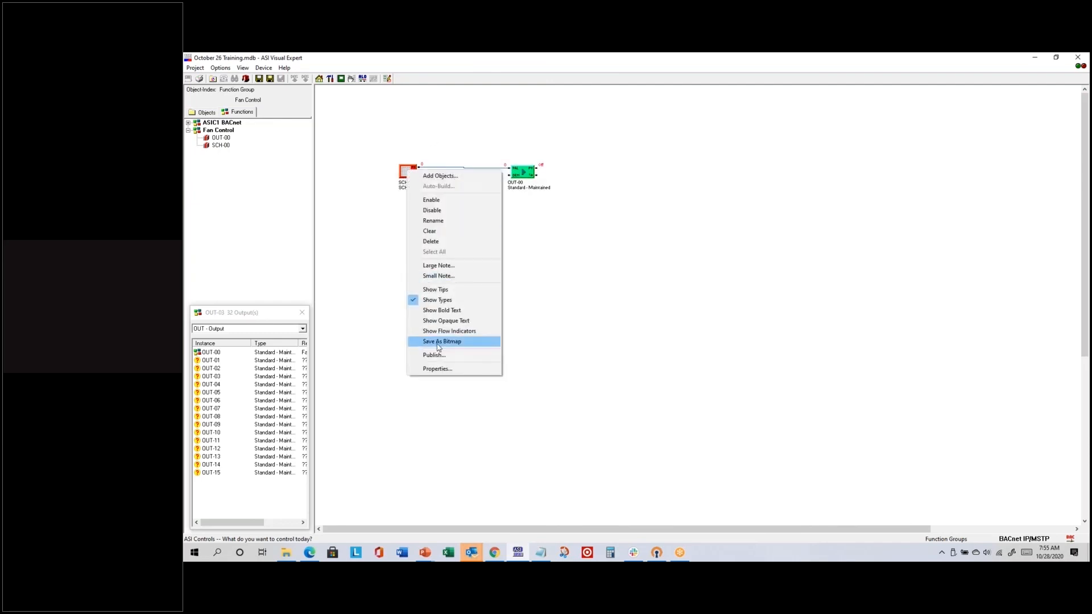
pyautogui.click(434, 126)
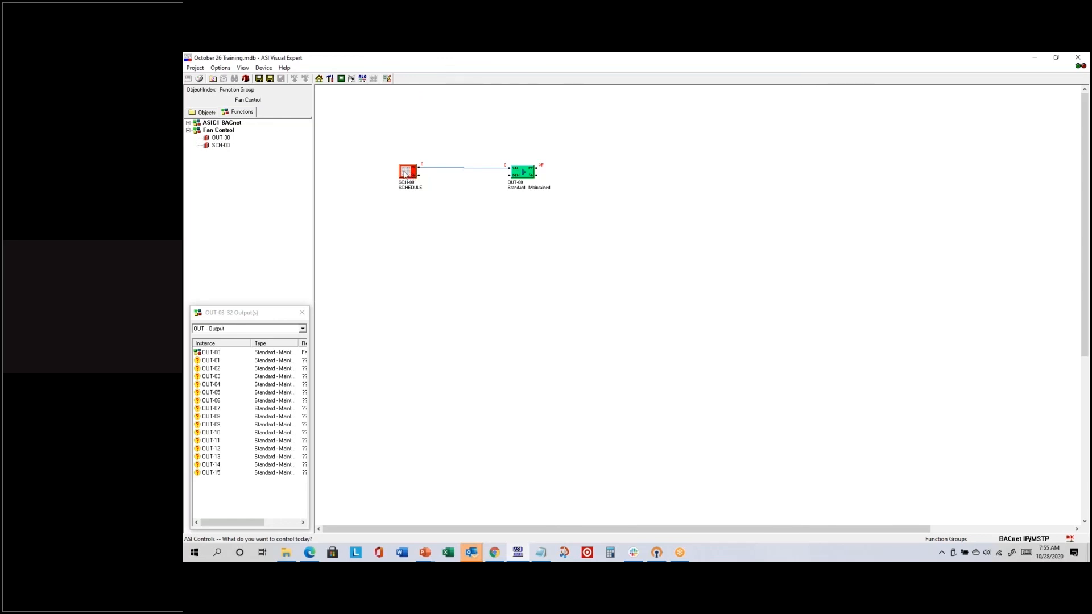
pyautogui.rightClick(404, 174)
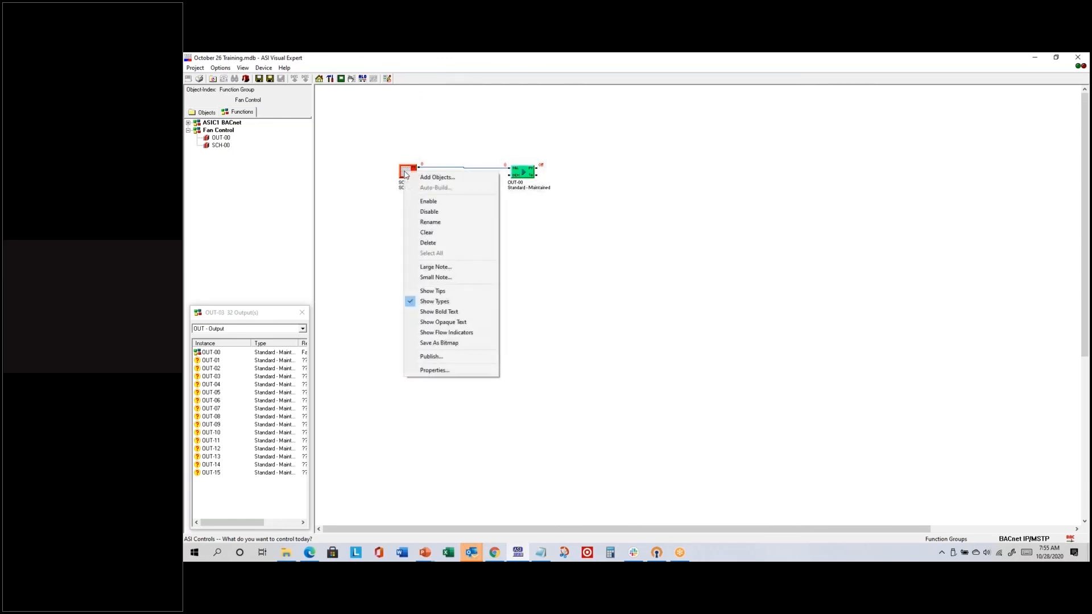
pyautogui.click(433, 370)
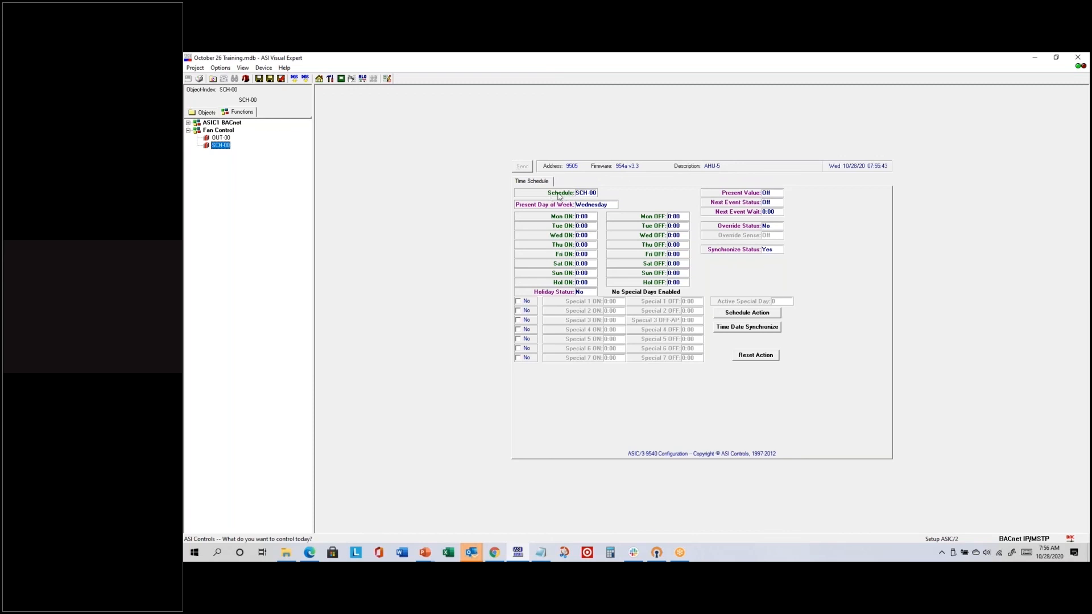
pyautogui.doubleClick(588, 194)
pyautogui.write('Fan ')
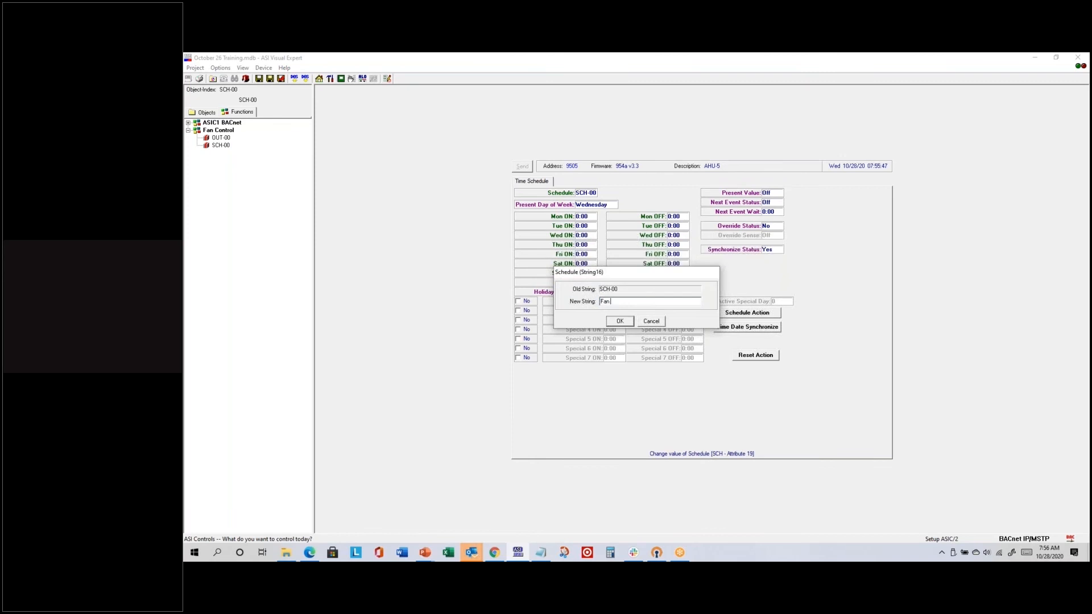
pyautogui.write('Schedule')
pyautogui.press('Return')
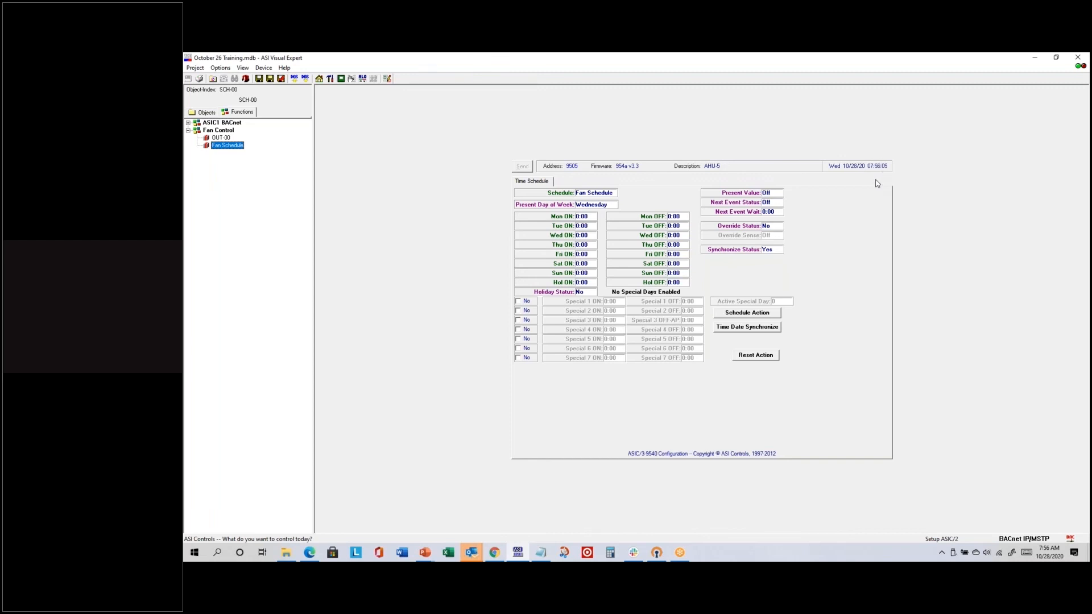
# - Set the fan schedule's Wednesday ON time to 7:30 and its Wednesday OFF time to 13:30
pyautogui.doubleClick(589, 238)
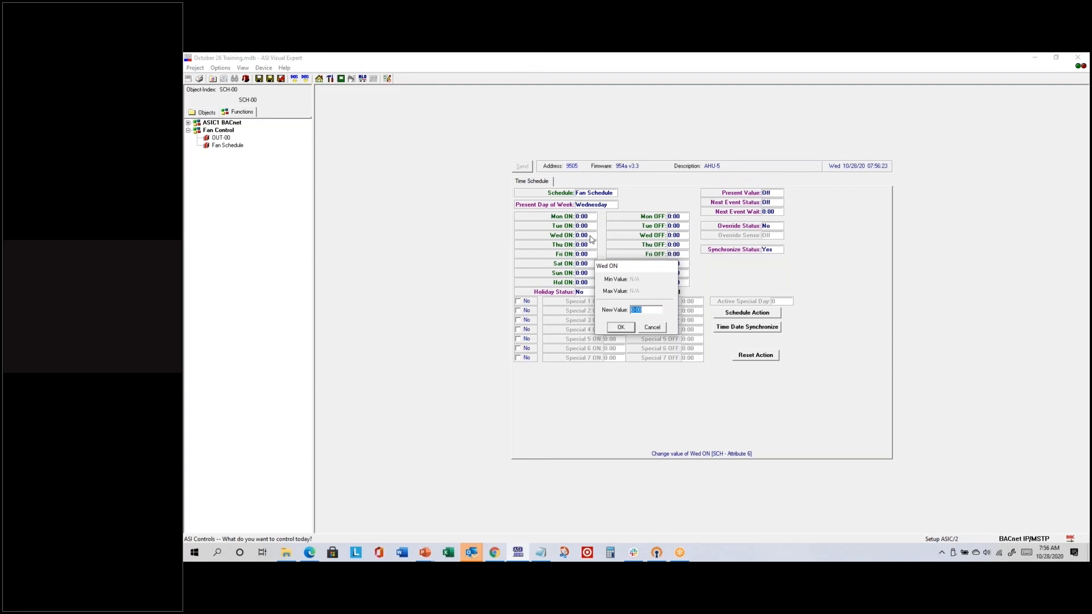
pyautogui.write('730')
pyautogui.press('Return')
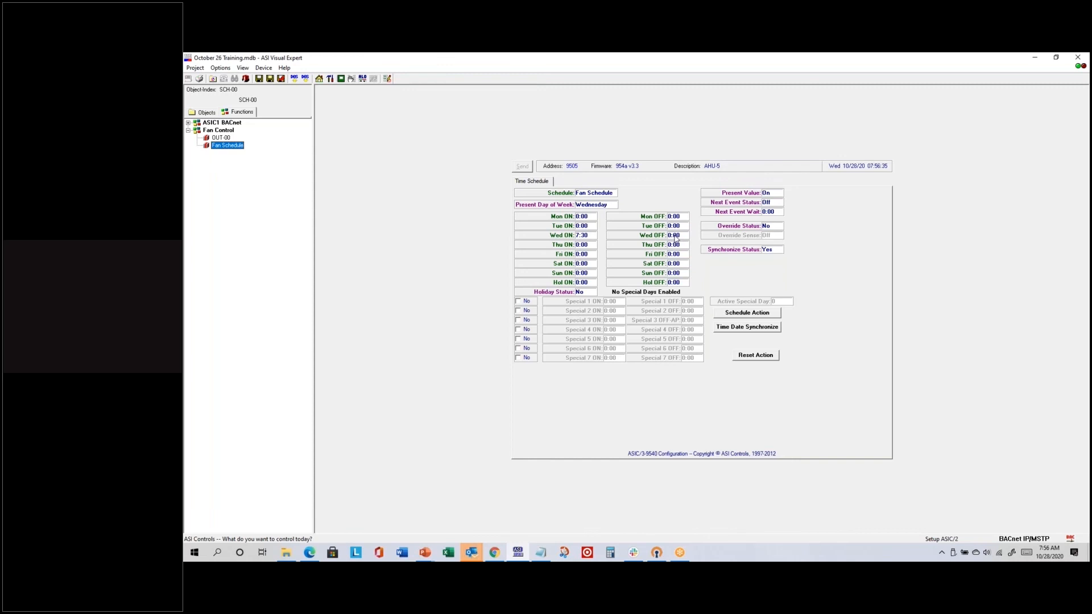
pyautogui.doubleClick(674, 235)
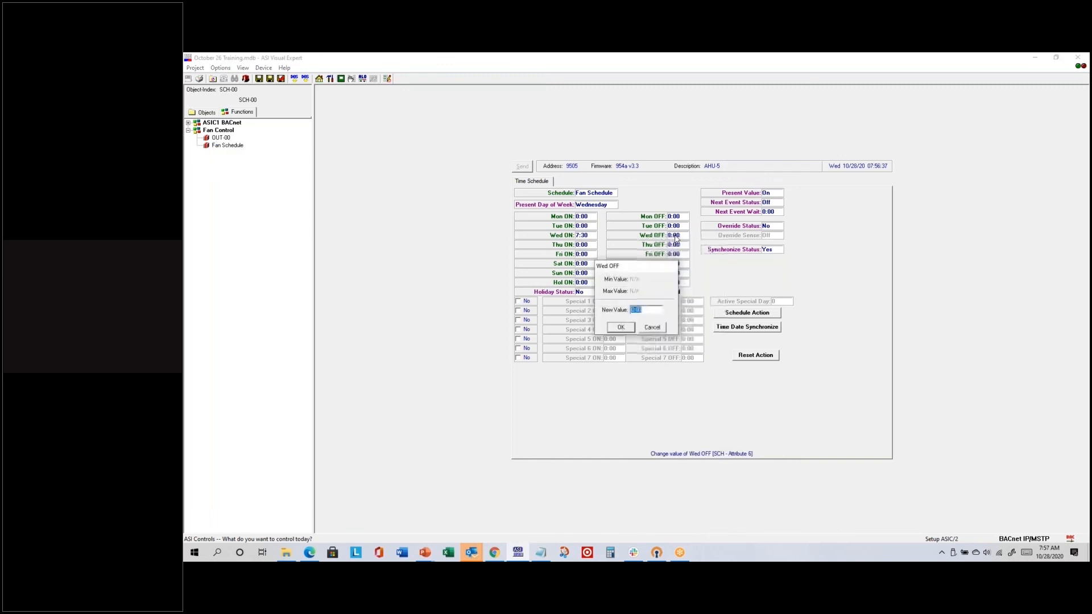
pyautogui.write('130')
pyautogui.press('Return')
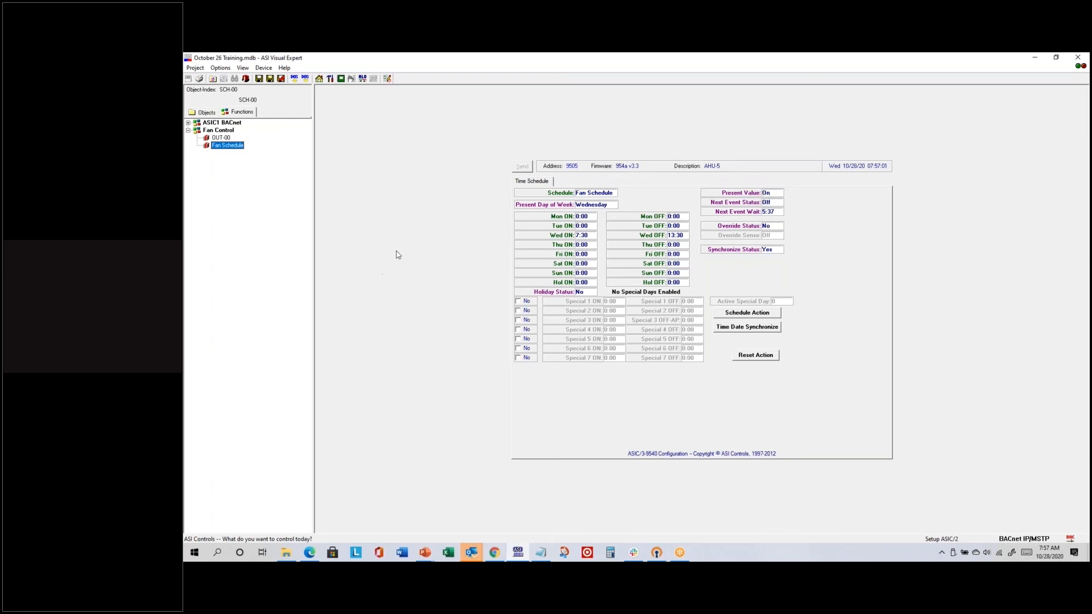
# - Return to the Fan Control diagram and shift OUT-00 slightly up and right to straighten its connection line to the schedule
pyautogui.click(220, 130)
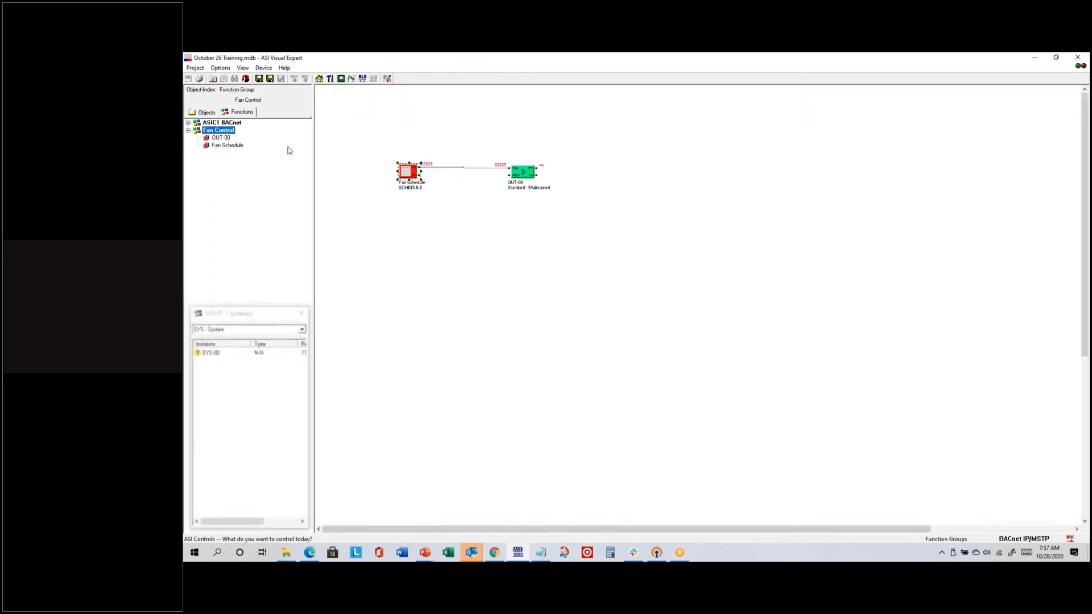
pyautogui.click(417, 201)
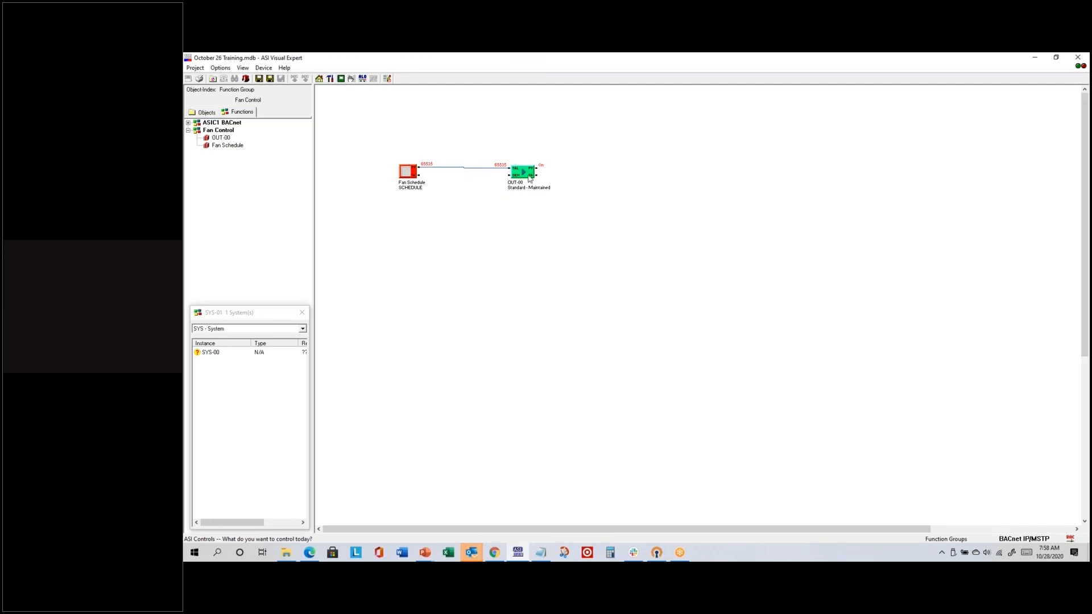
pyautogui.moveTo(529, 179)
pyautogui.mouseDown()
pyautogui.moveTo(504, 150)
pyautogui.moveTo(518, 162)
pyautogui.moveTo(472, 173)
pyautogui.moveTo(558, 169)
pyautogui.moveTo(529, 156)
pyautogui.moveTo(530, 170)
pyautogui.mouseUp()
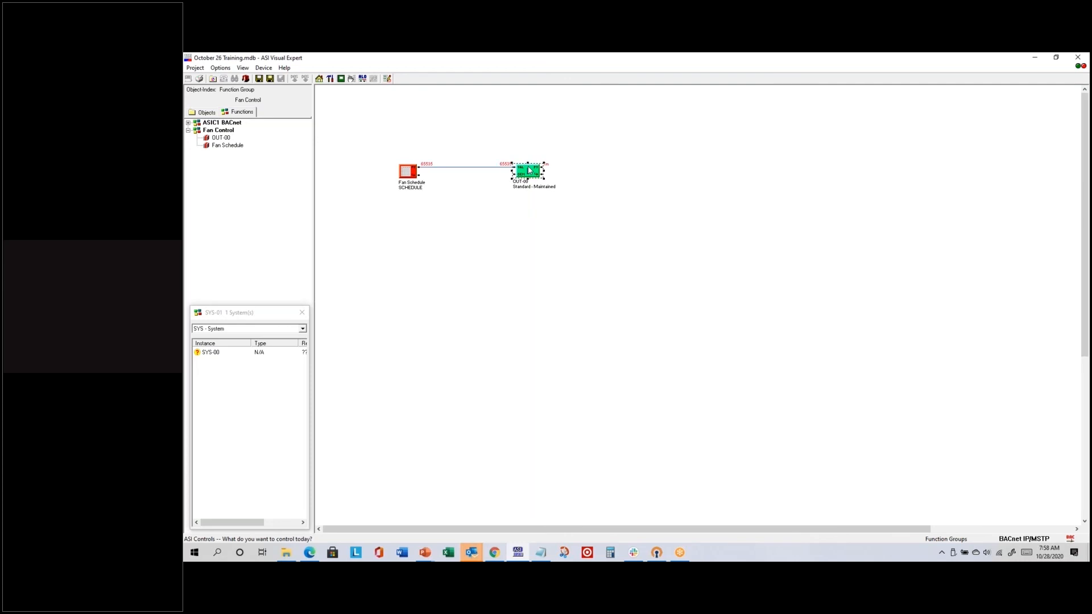
pyautogui.click(514, 241)
# - Rename the binary output OUT-00 as Fan in its properties and return to the Fan Control diagram
pyautogui.rightClick(530, 173)
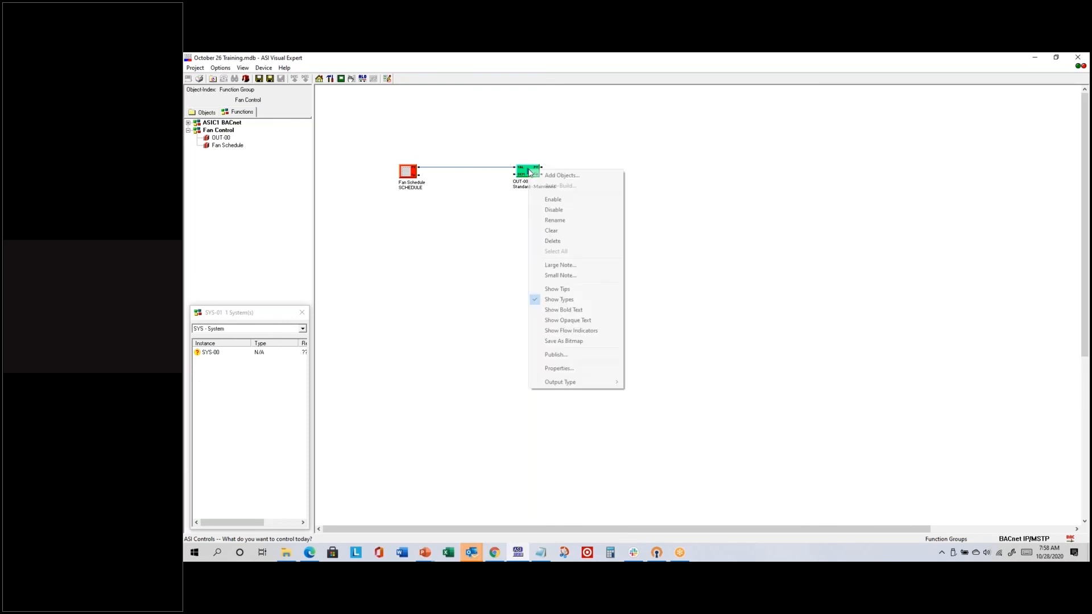
pyautogui.click(557, 369)
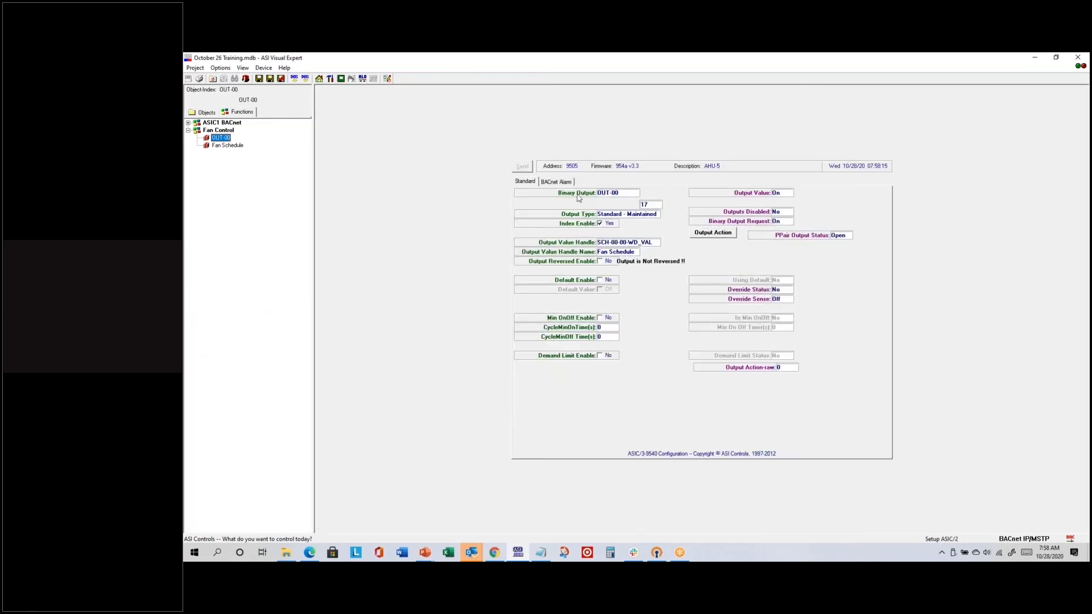
pyautogui.doubleClick(609, 194)
pyautogui.write('F')
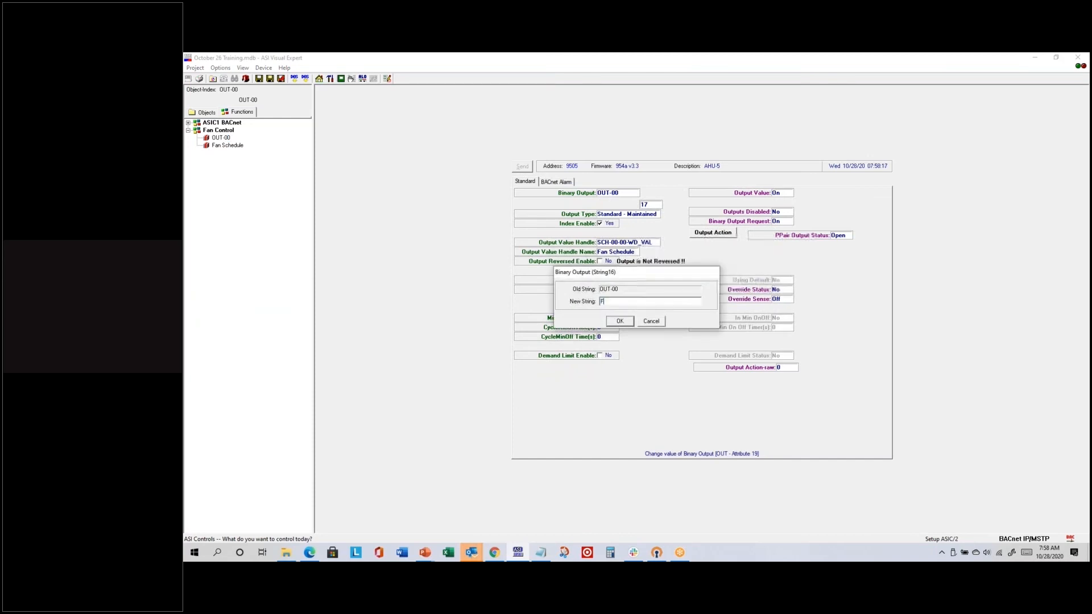
pyautogui.write('an')
pyautogui.press('Return')
pyautogui.press('Return')
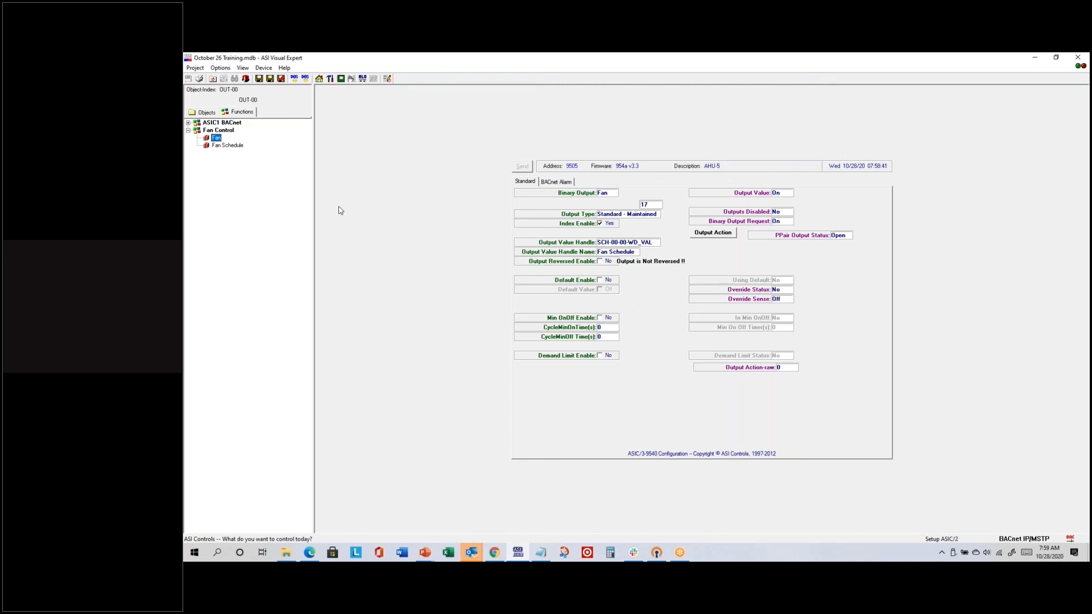
pyautogui.click(212, 131)
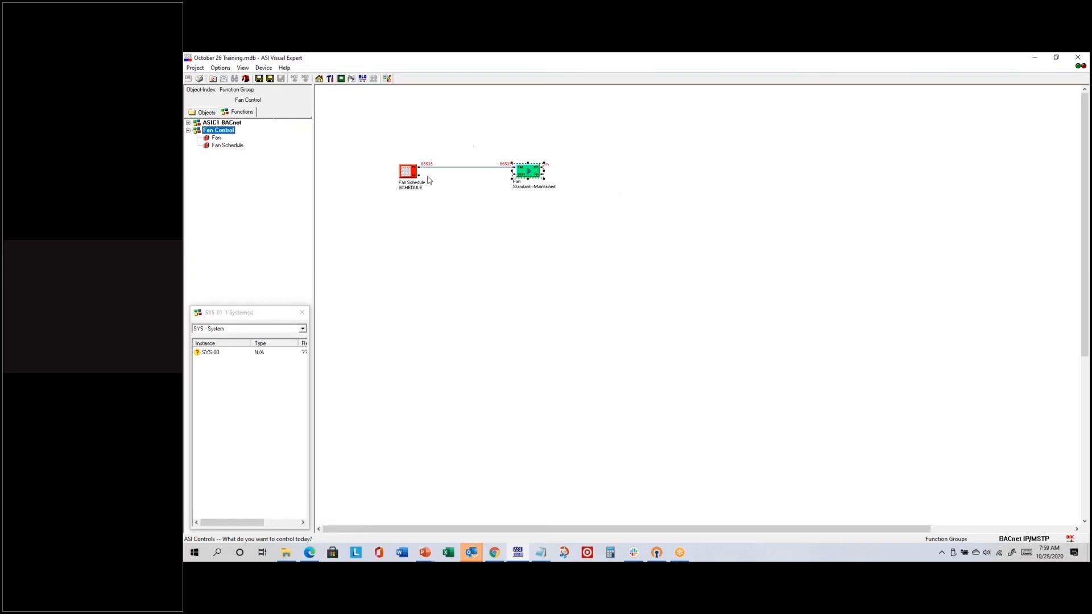